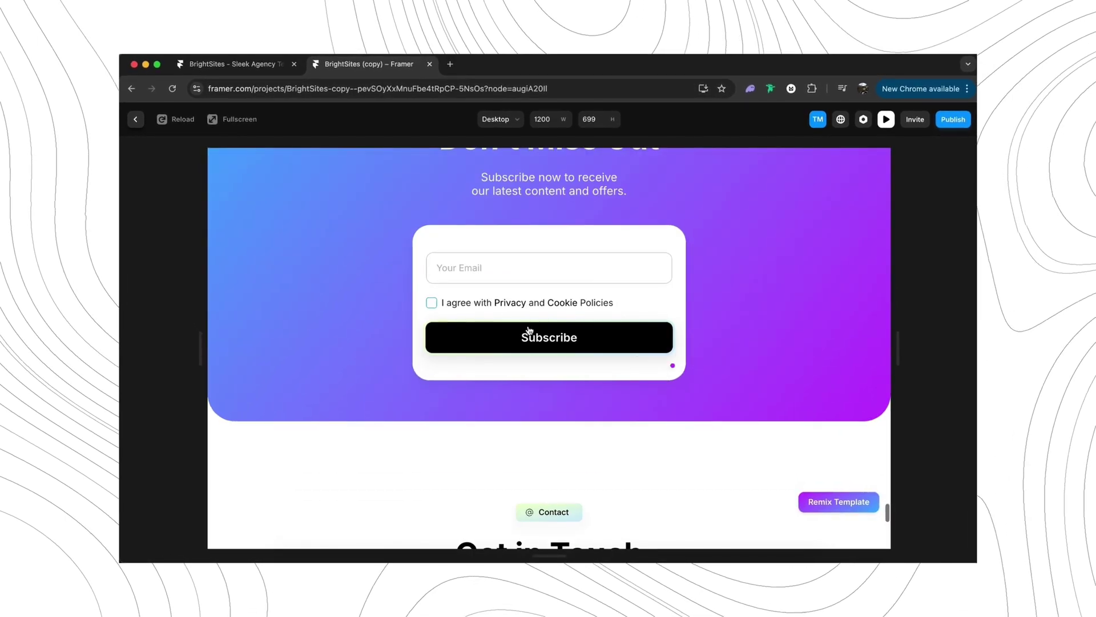
Step: Focus the Your Email field in the BrightSites preview, then scroll to the Get in Touch section
left_click(488, 265)
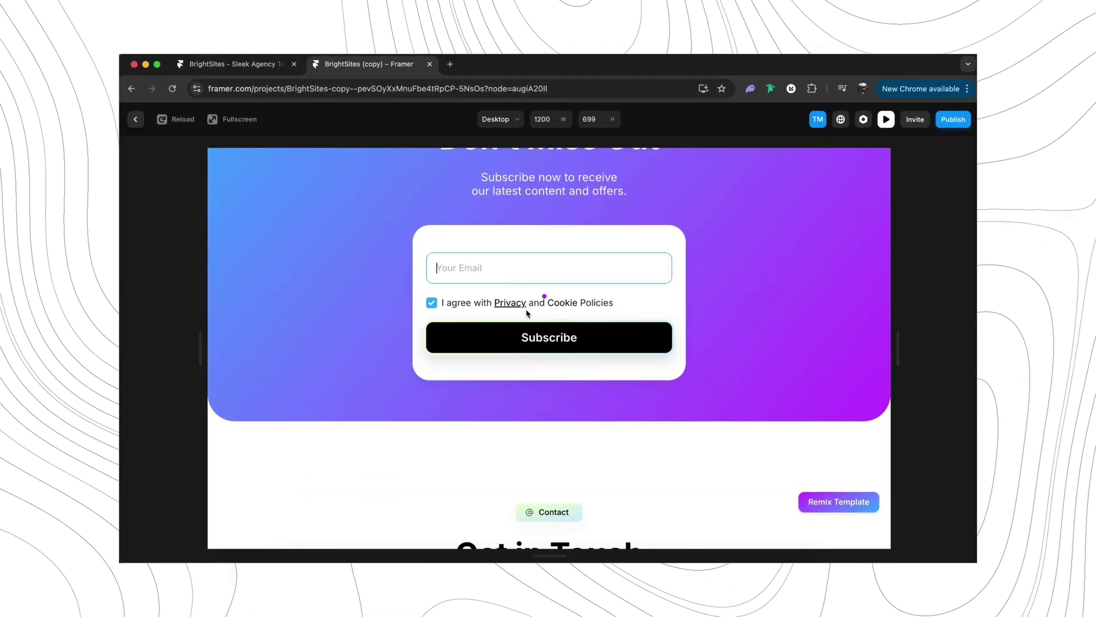
scroll(544, 340, "down", 1)
scroll(544, 342, "down", 4)
scroll(543, 327, "down", 2)
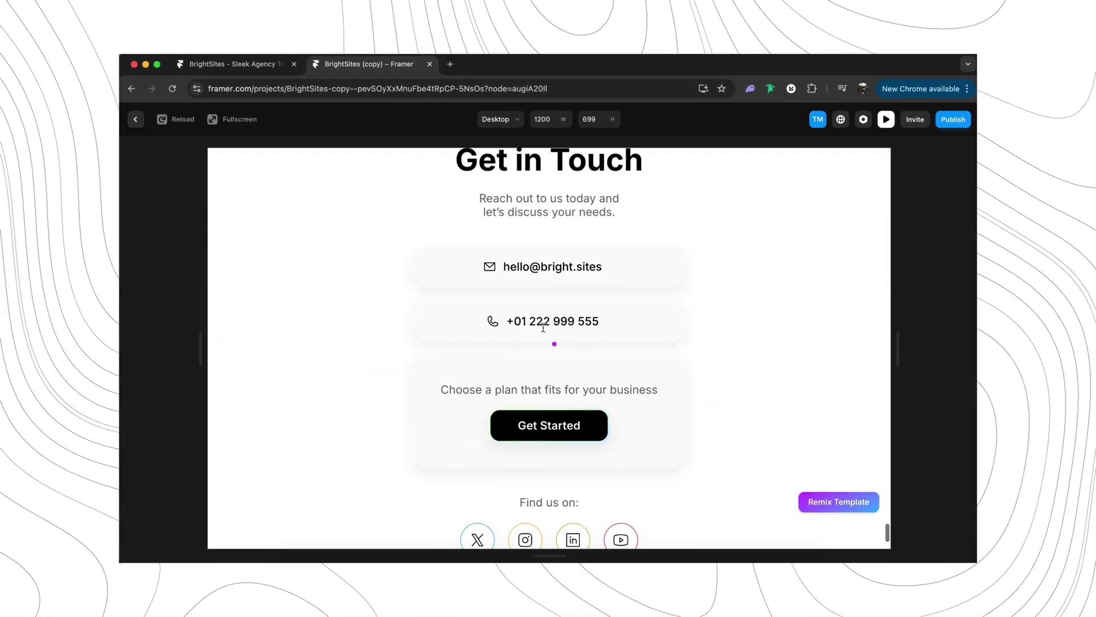
scroll(543, 328, "down", 1)
scroll(549, 329, "up", 1)
scroll(548, 330, "up", 2)
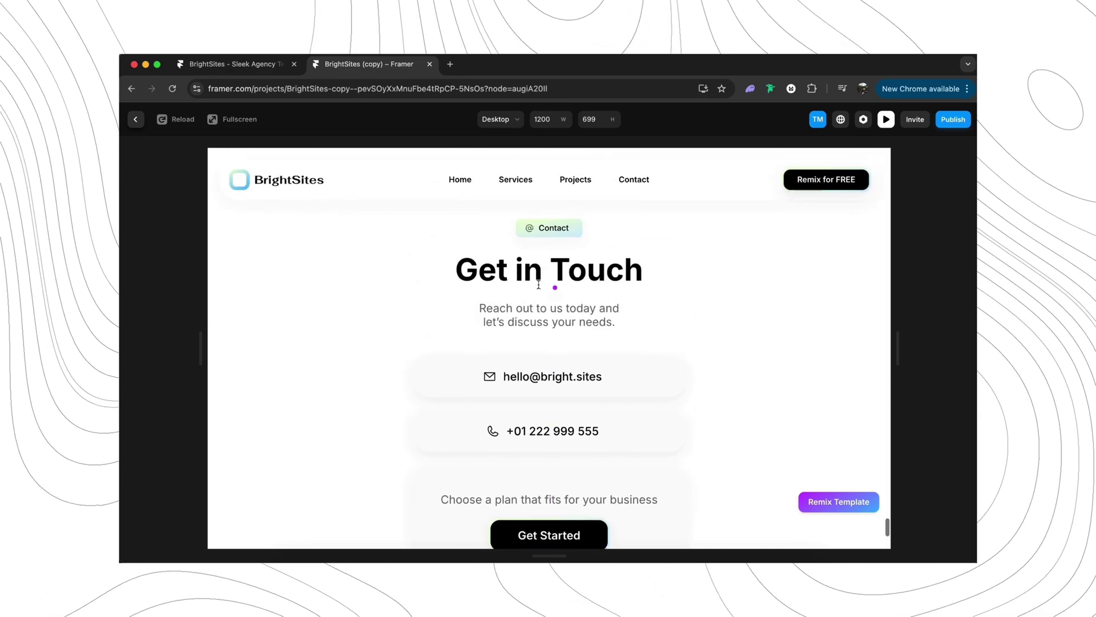
Step: Open the Insert panel in the Untitled project and browse the Forms items
scroll(547, 388, "down", 1)
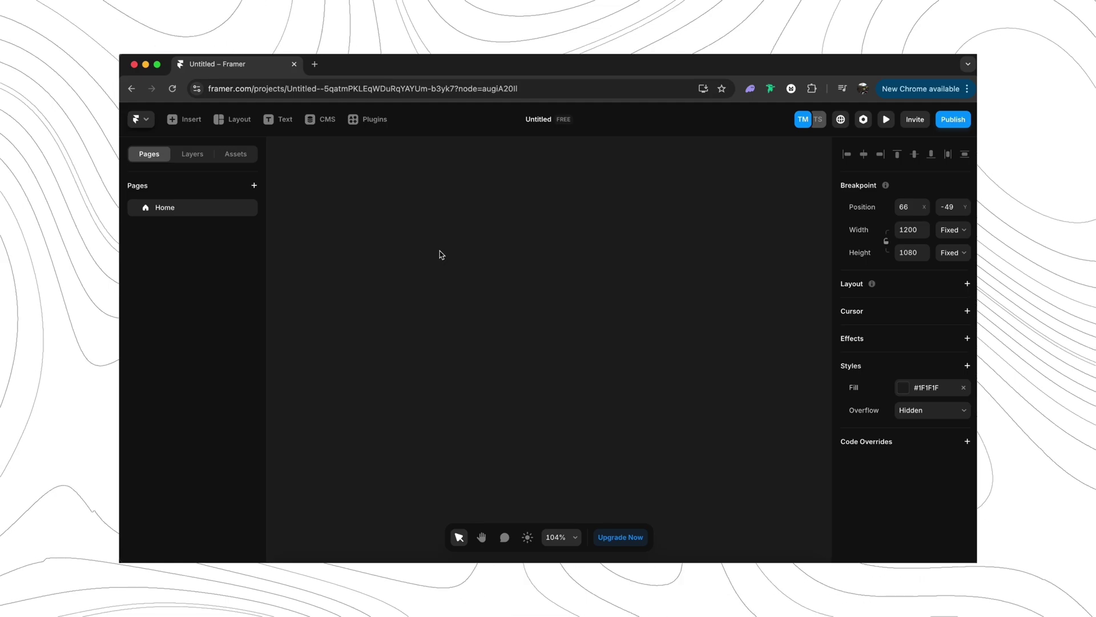
left_click(188, 122)
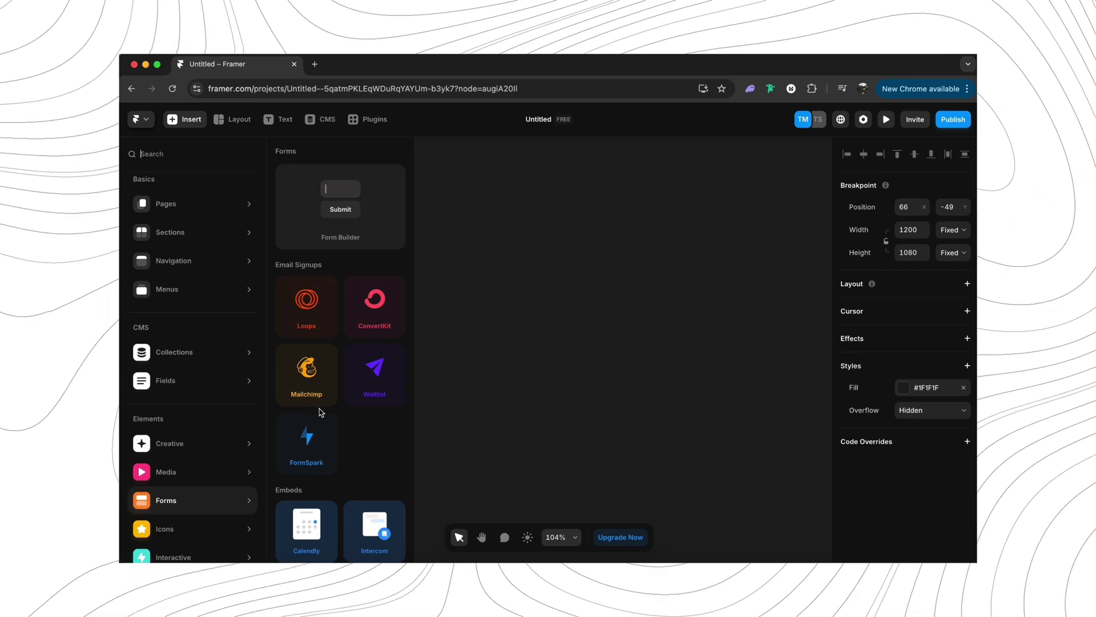
scroll(320, 412, "down", 2)
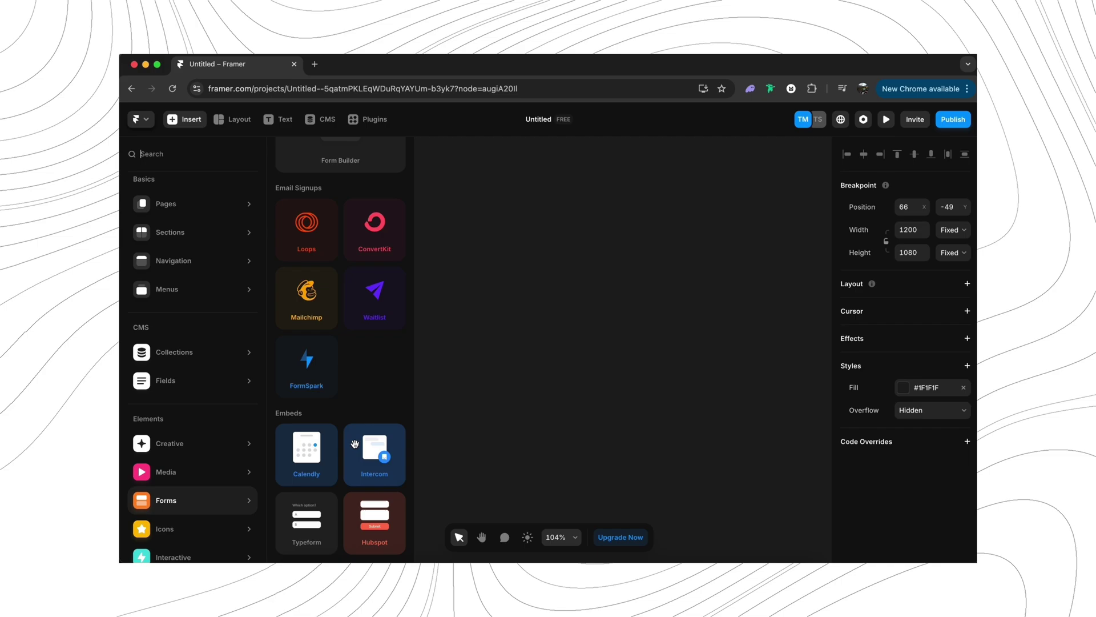
scroll(355, 444, "up", 2)
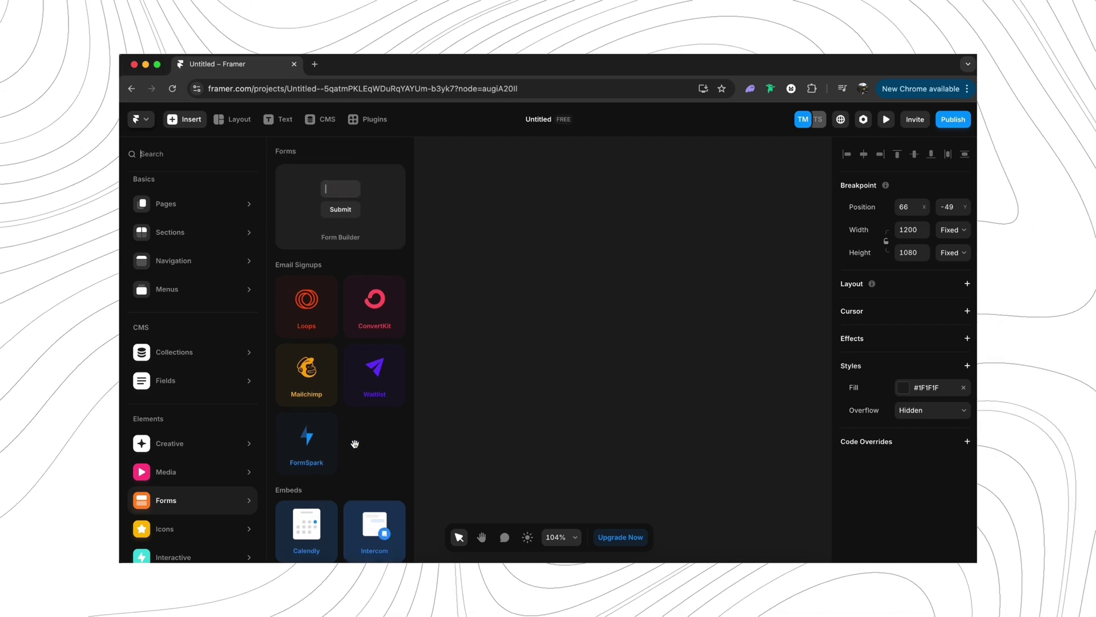
Step: Place a Form Builder form with Name, Email, Location and Submit, and select its Name field
left_click_drag(366, 232, 572, 344)
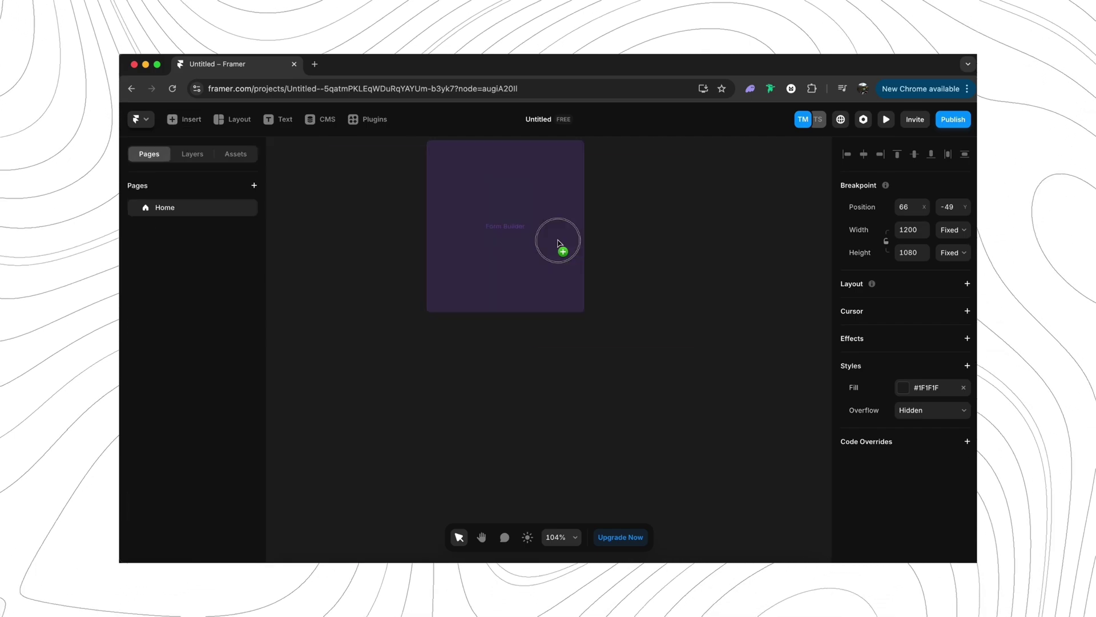
scroll(627, 348, "down", 3)
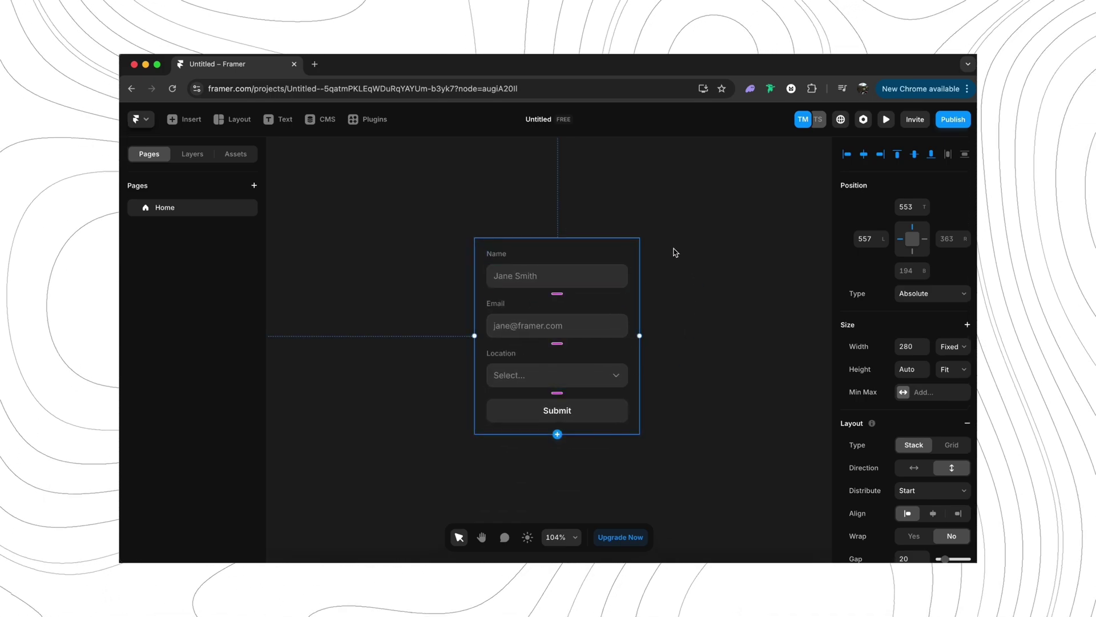
left_click(498, 255)
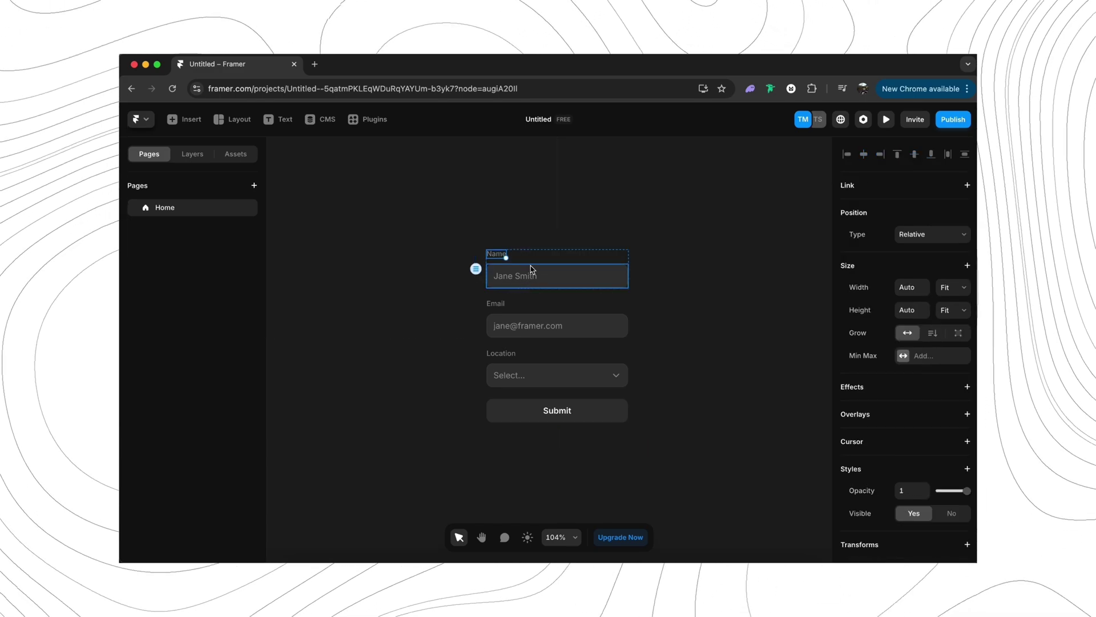
left_click(535, 263)
Step: In Layers, inspect the Name field's text, input and Label layers and check the label's HTML tag
left_click(207, 161)
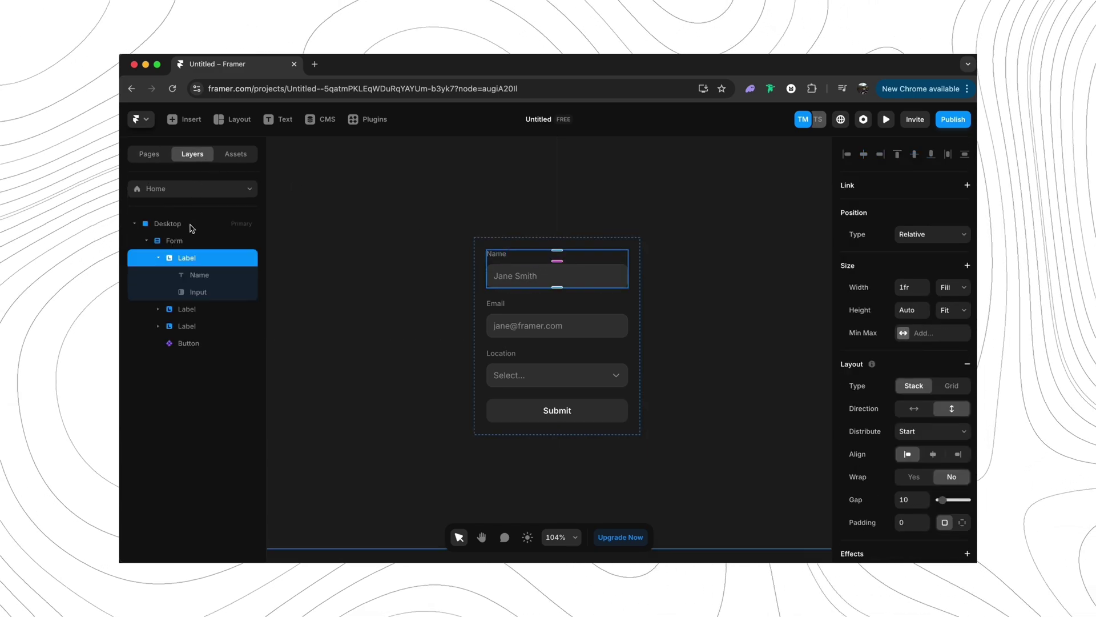
left_click(200, 276)
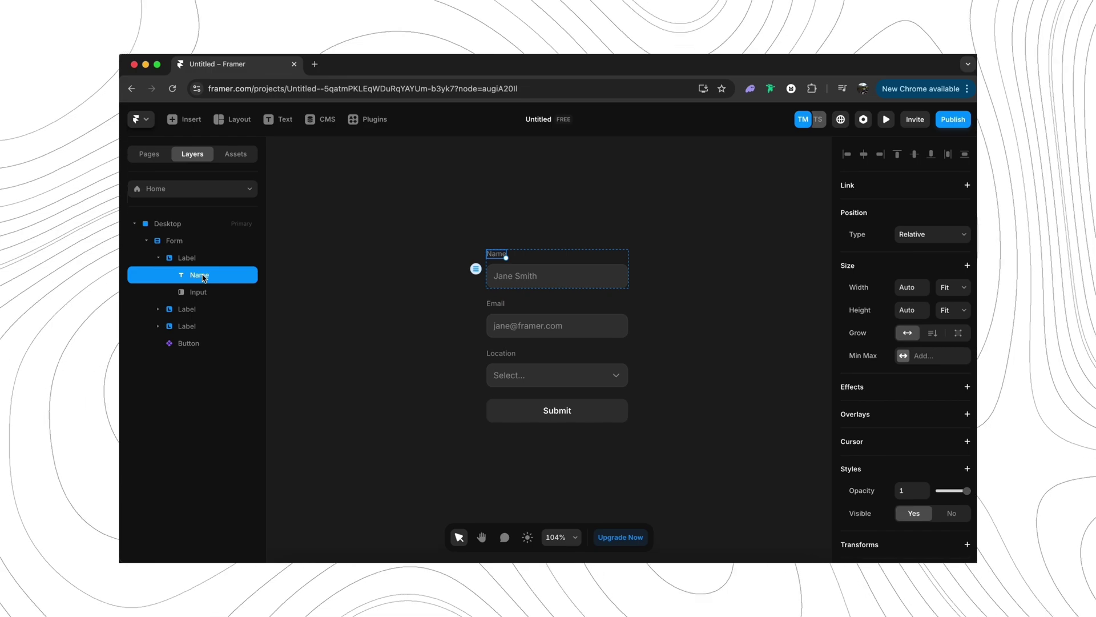
scroll(866, 397, "down", 2)
scroll(890, 394, "down", 5)
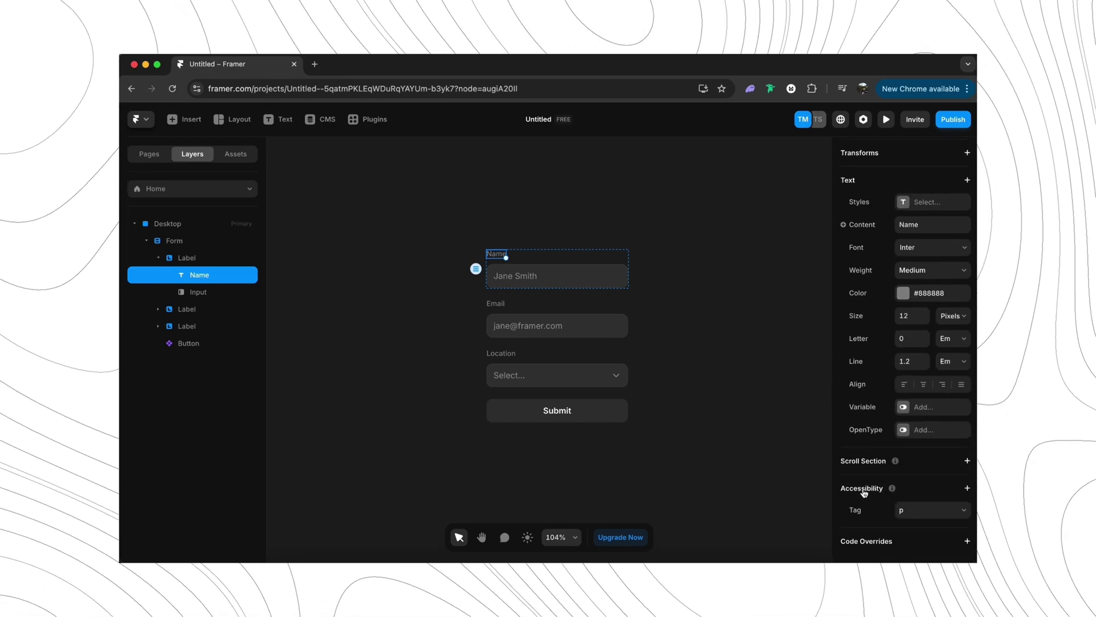
left_click(575, 282)
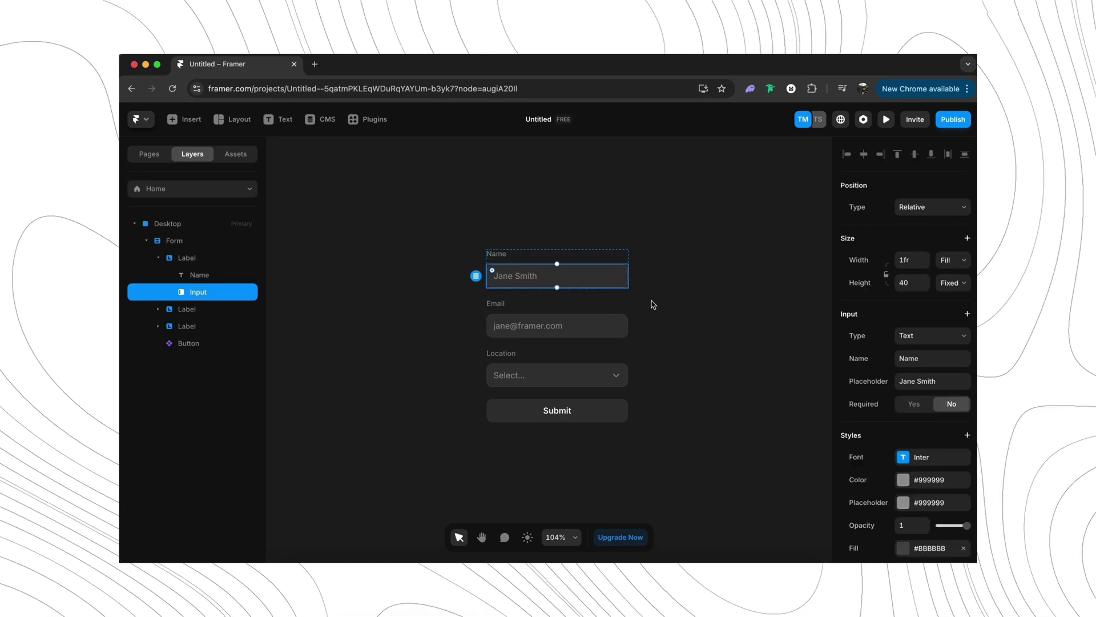
scroll(878, 402, "down", 3)
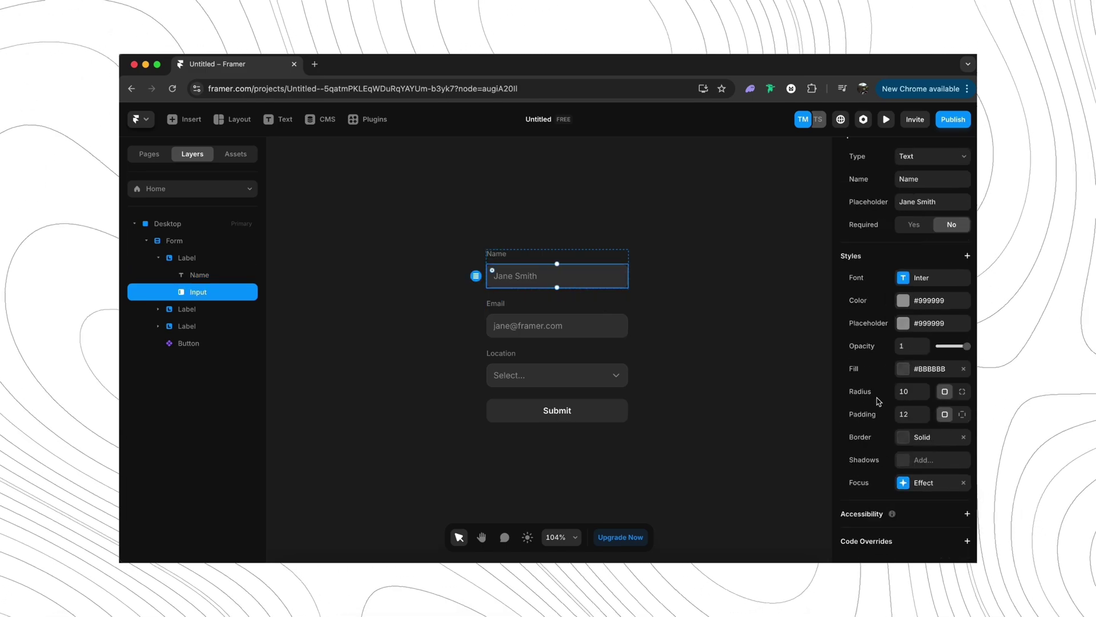
left_click(200, 260)
scroll(941, 430, "down", 7)
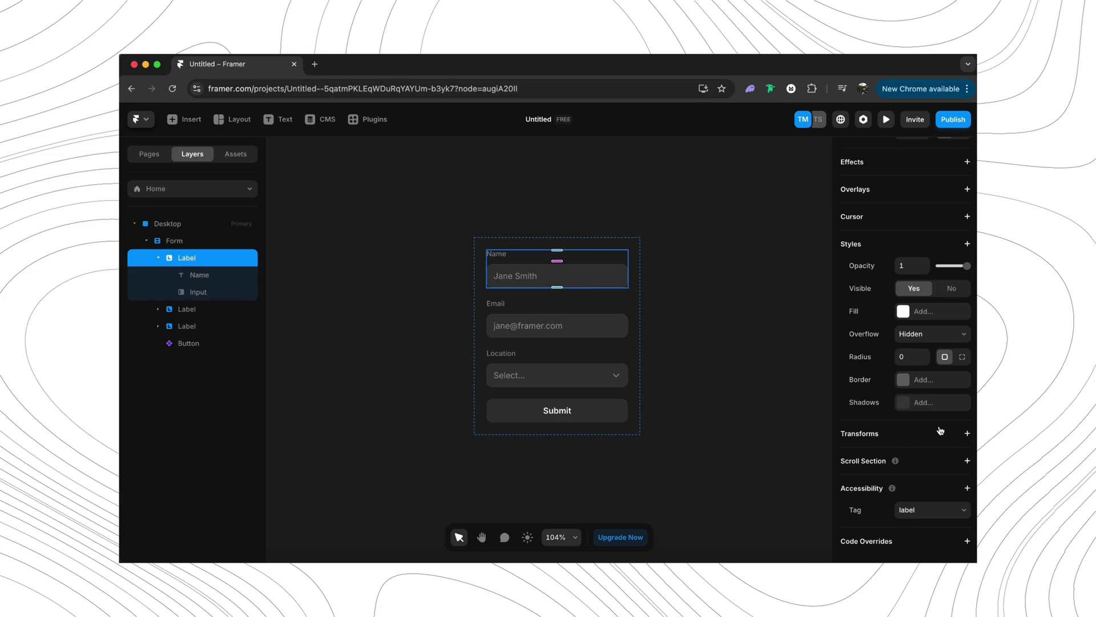
left_click(925, 508)
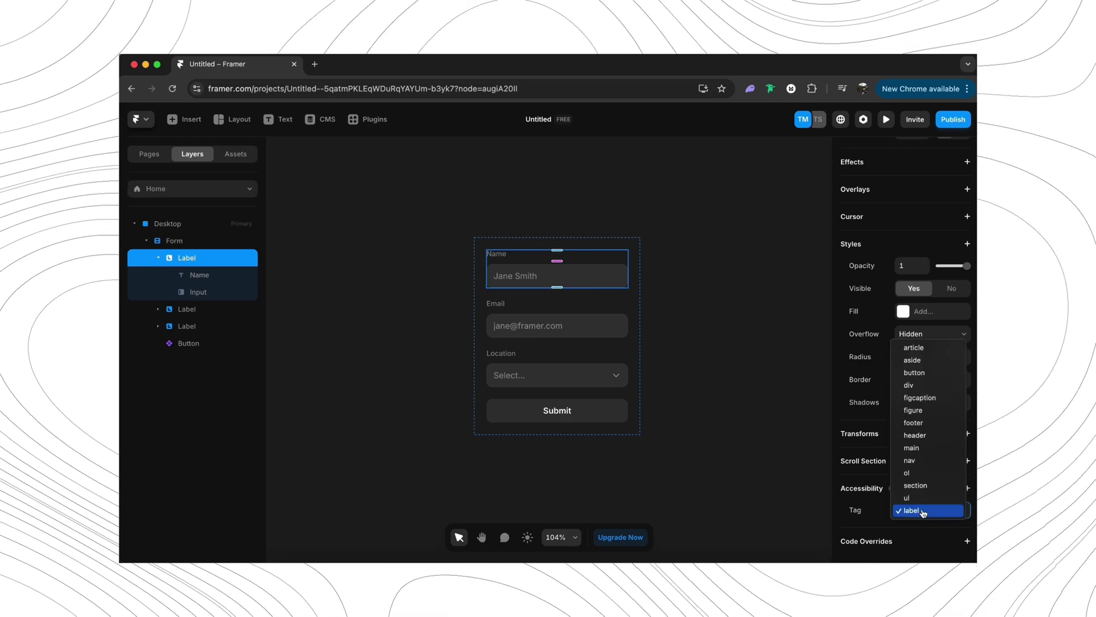
Step: Keep the Email input as Email type with placeholder jane@ndnddn, restoring the Name label
left_click(687, 280)
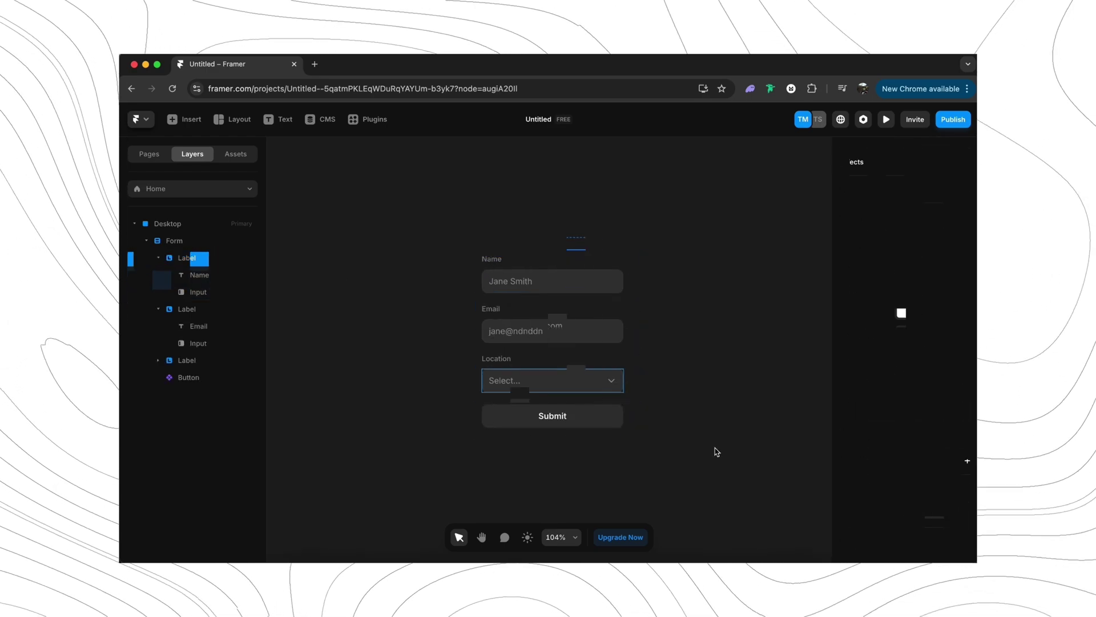
left_click(579, 340)
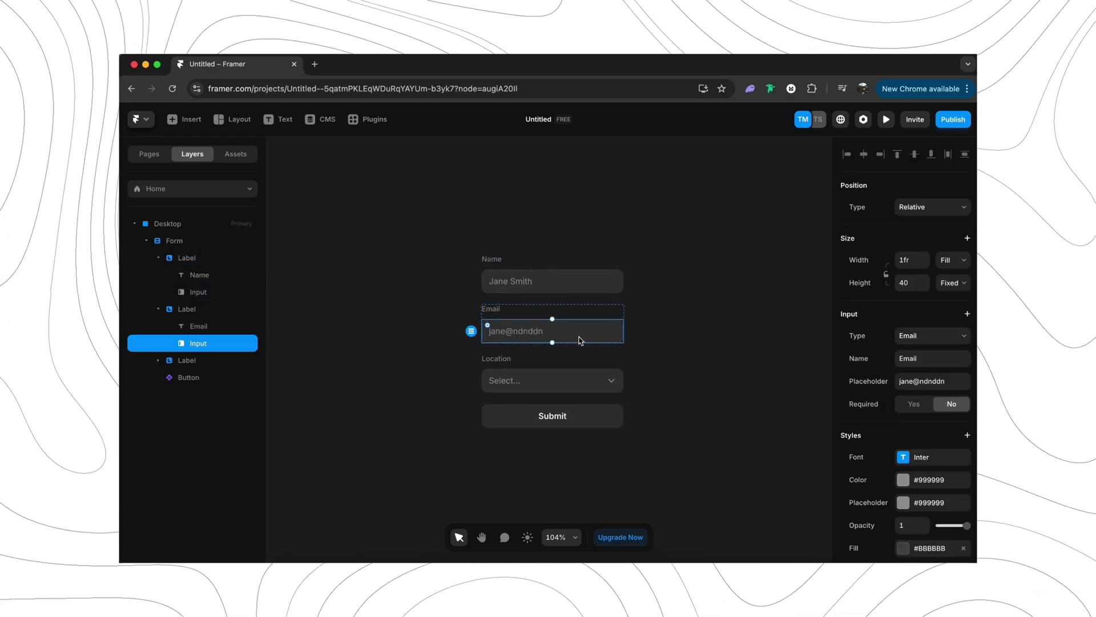
left_click(946, 342)
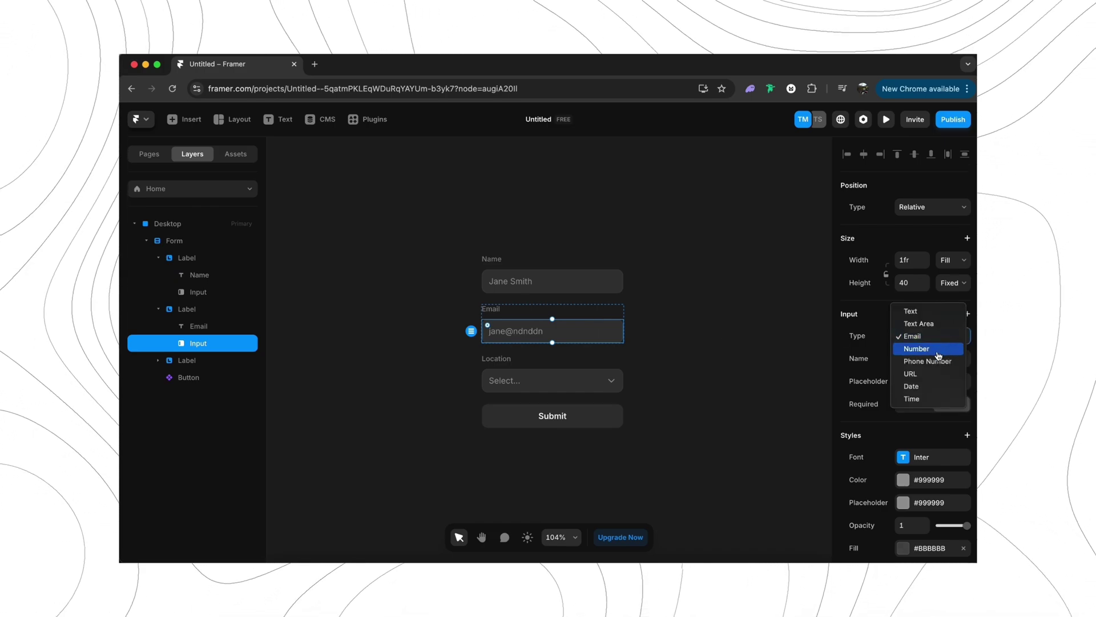
left_click(927, 337)
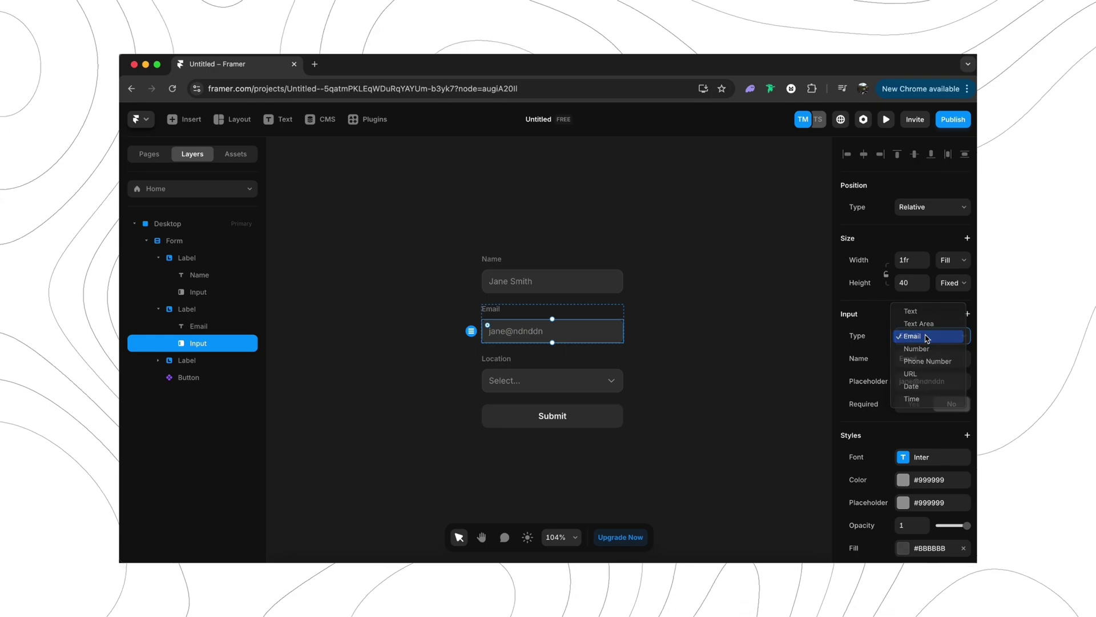
left_click(722, 334)
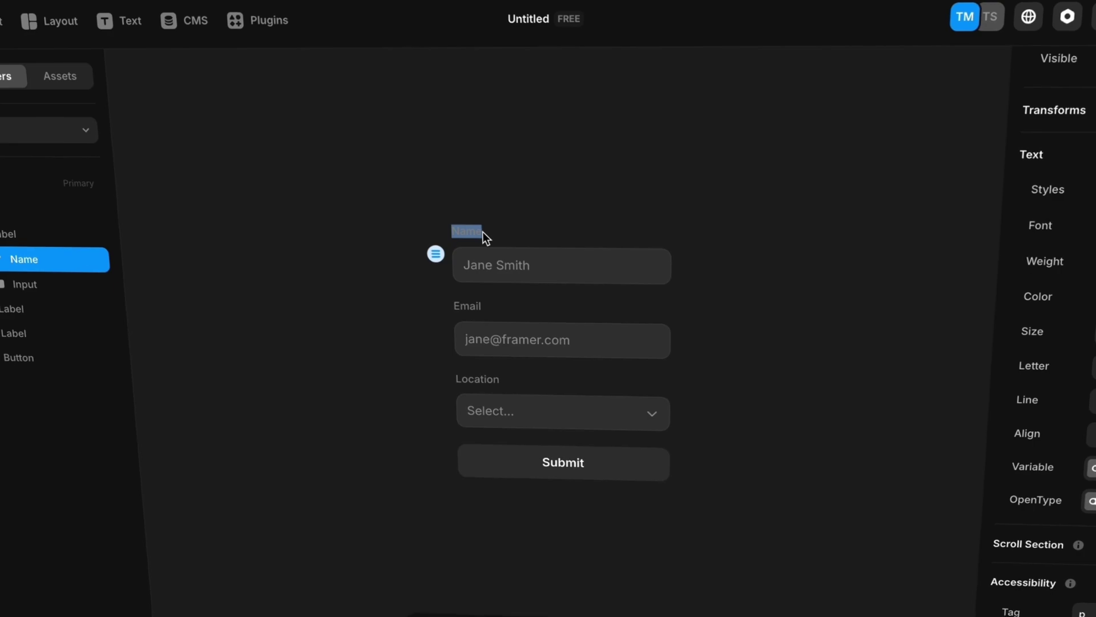
type("Name")
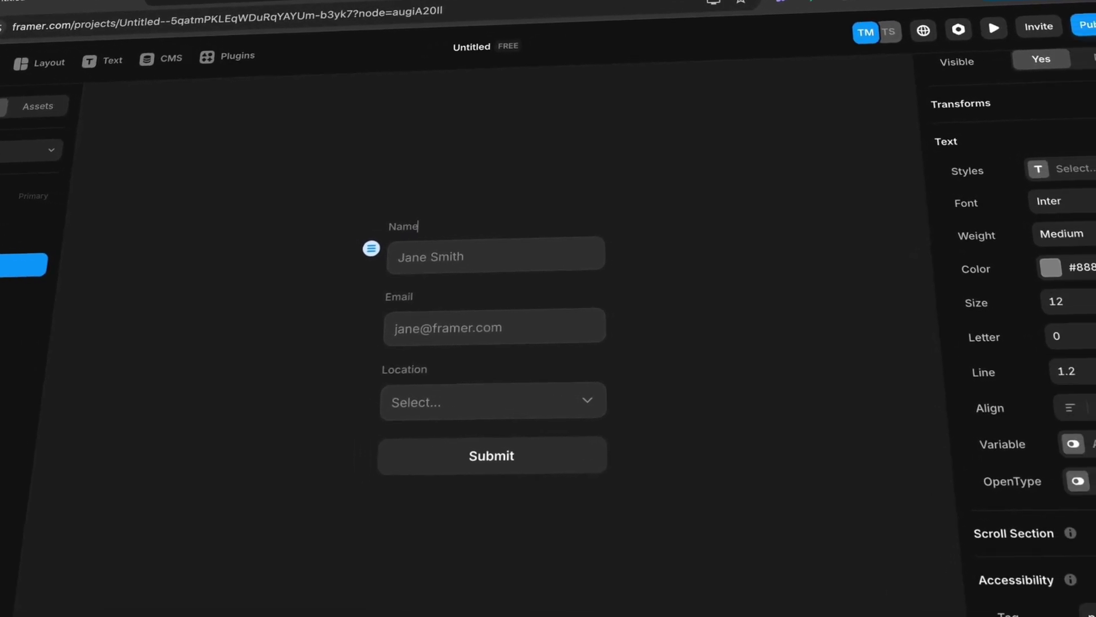
type(" 1")
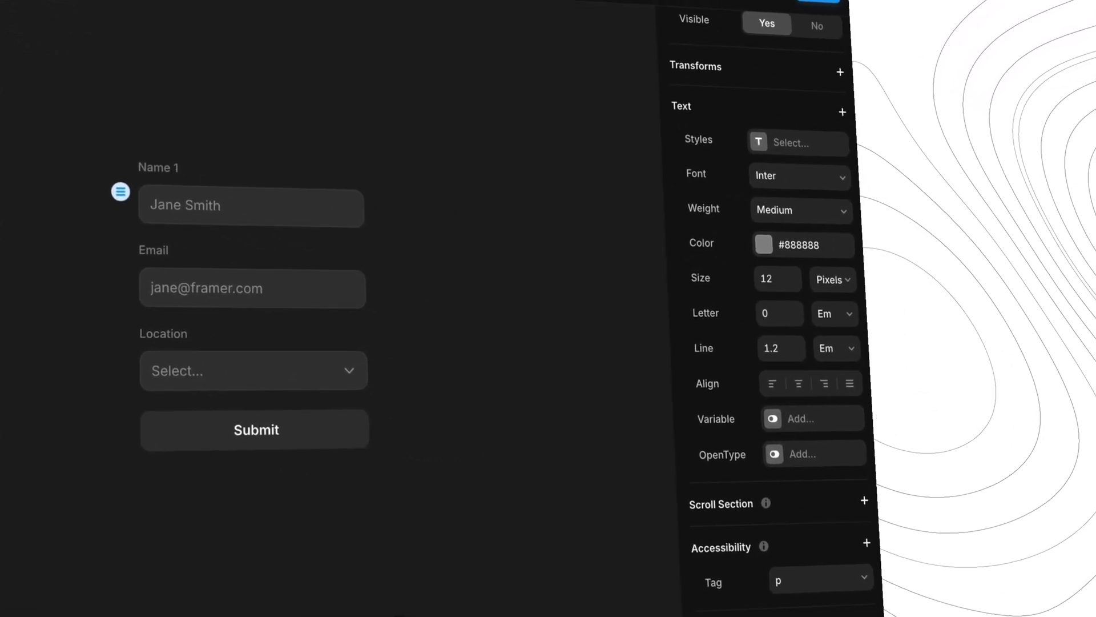
key("BackSpace")
key("BackSpace")
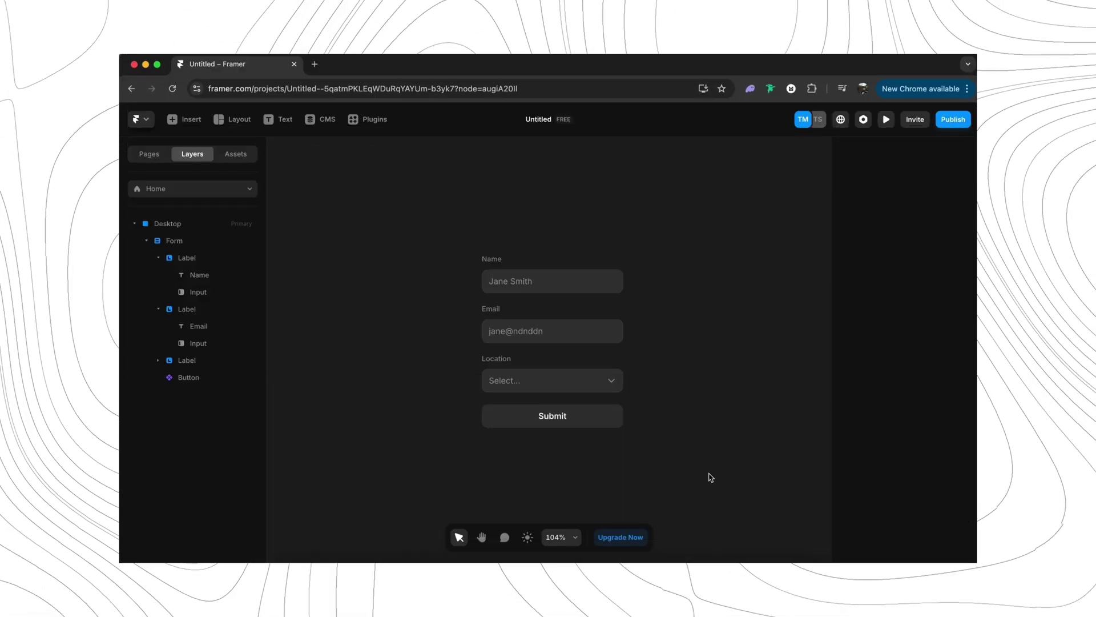
Step: Give the form frame a background fill and lower its opacity to near transparent
left_click(631, 326)
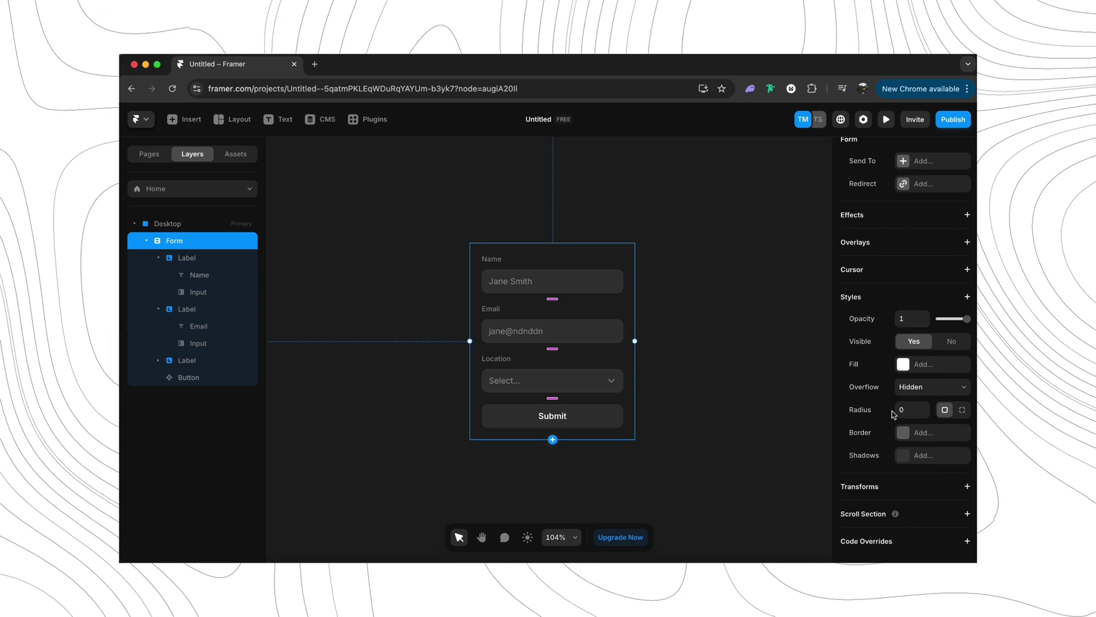
left_click(903, 364)
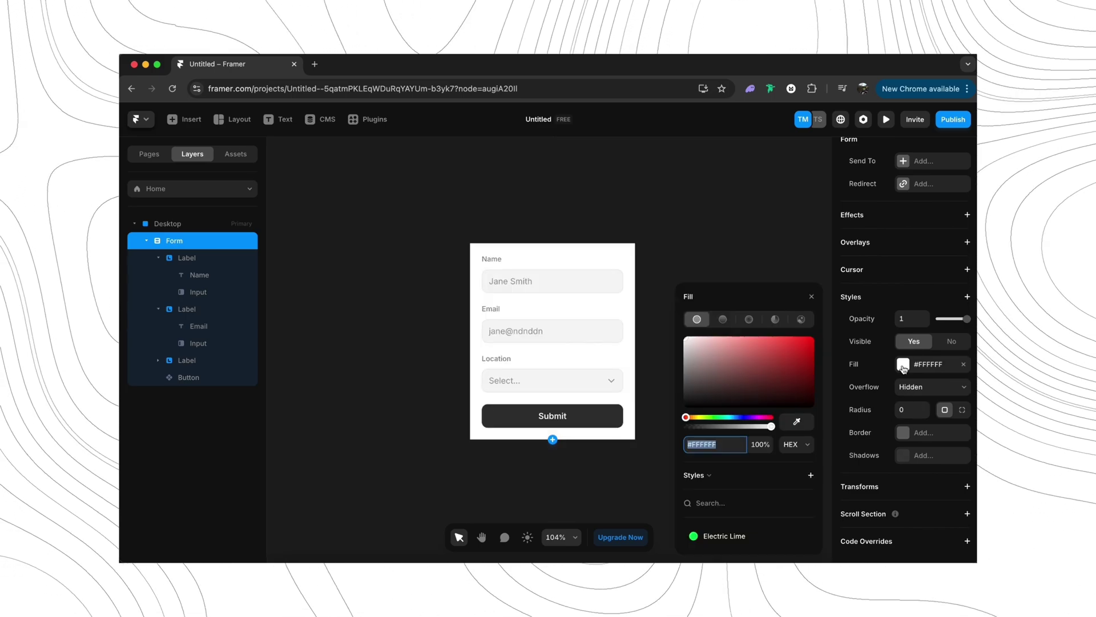
left_click(714, 445)
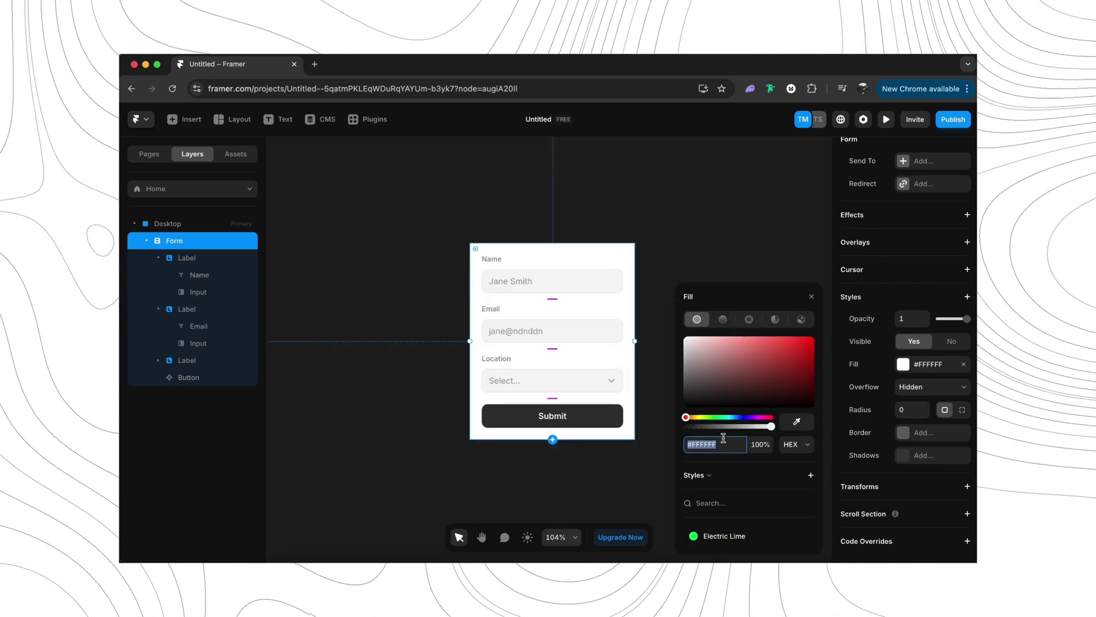
left_click(723, 427)
left_click_drag(724, 427, 694, 427)
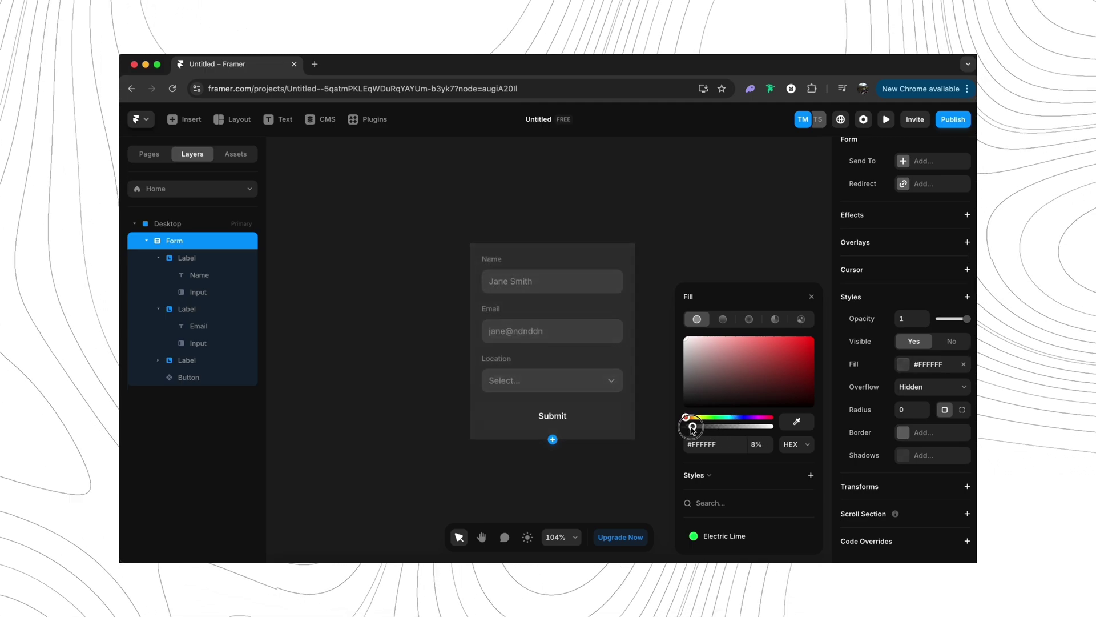
left_click_drag(693, 429, 692, 430)
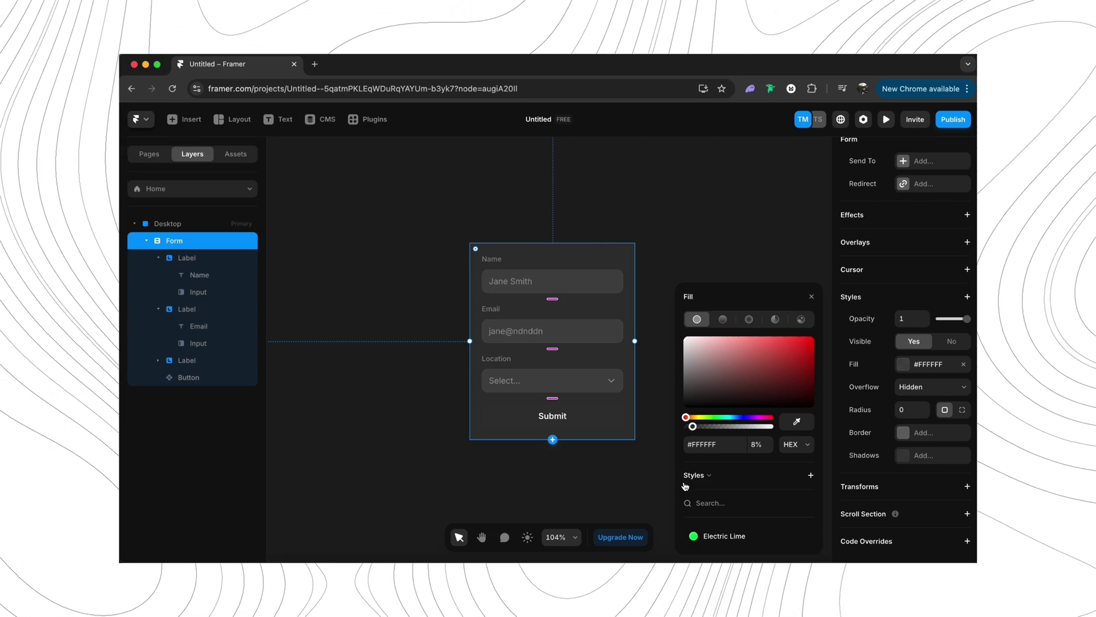
Step: Switch the form fill to a faint linear gradient and round its corners to radius 21
left_click(723, 319)
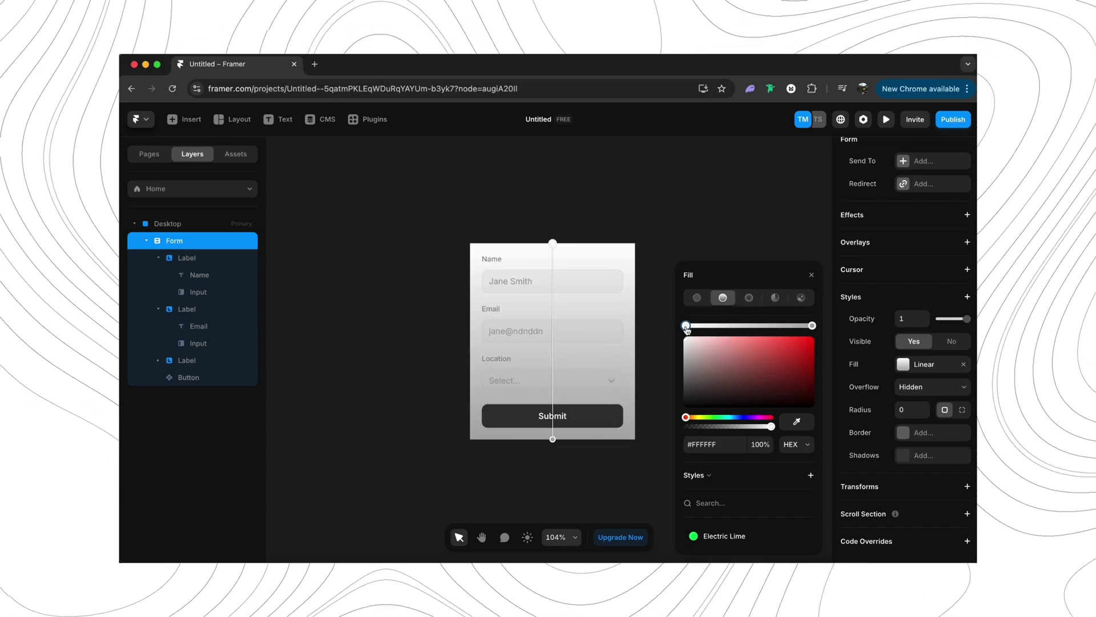
mouse_move(686, 326)
left_mouse_down()
mouse_move(717, 326)
mouse_move(657, 330)
left_mouse_up()
left_click_drag(771, 426, 701, 428)
left_click(636, 284)
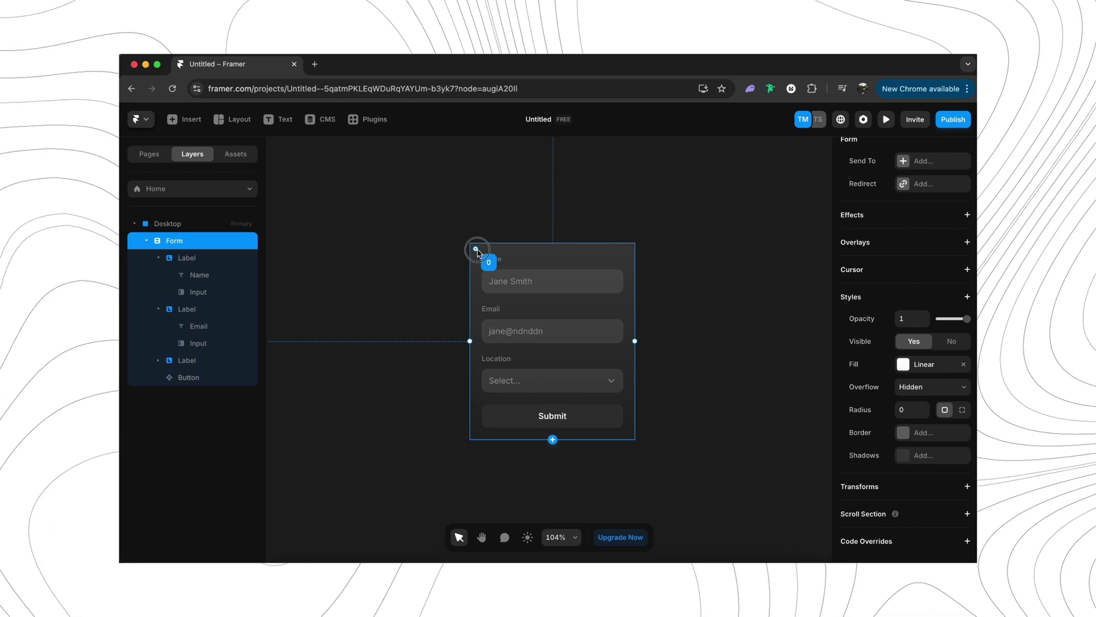
mouse_move(476, 250)
left_mouse_down()
mouse_move(491, 273)
mouse_move(480, 264)
left_mouse_up()
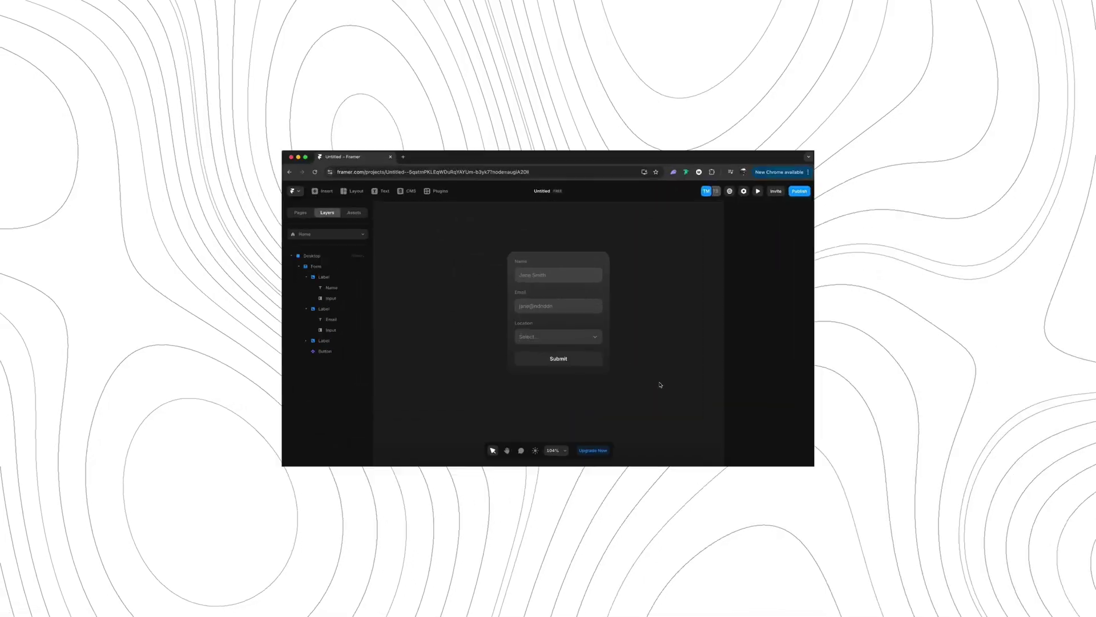
Step: Add a Hover effect to the Submit button that scales it to 0.9
key("shift+1")
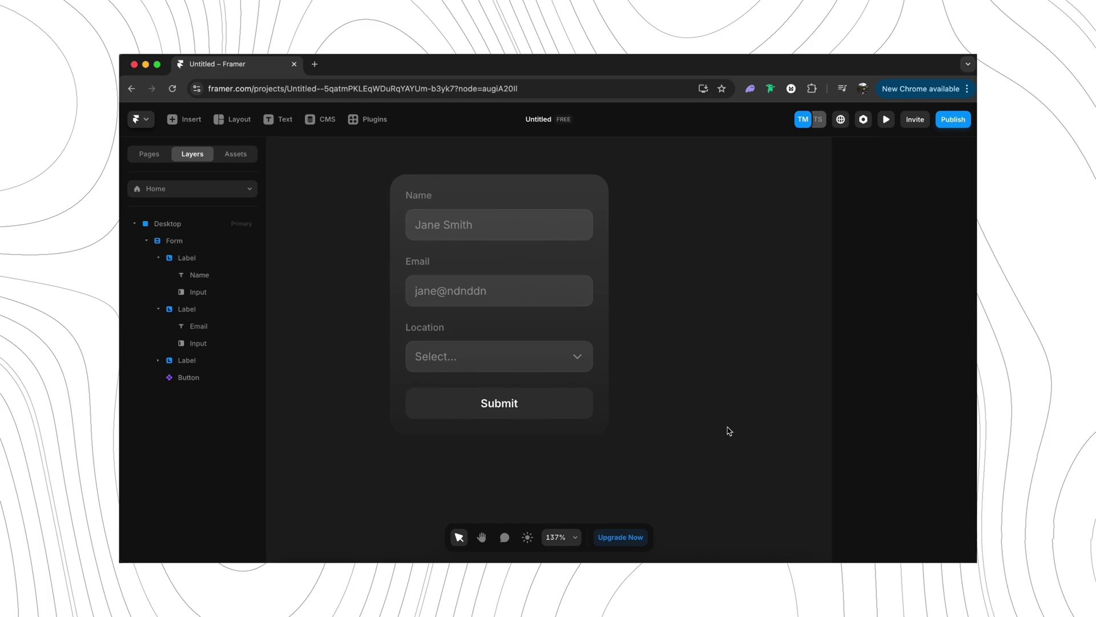
left_click(602, 439)
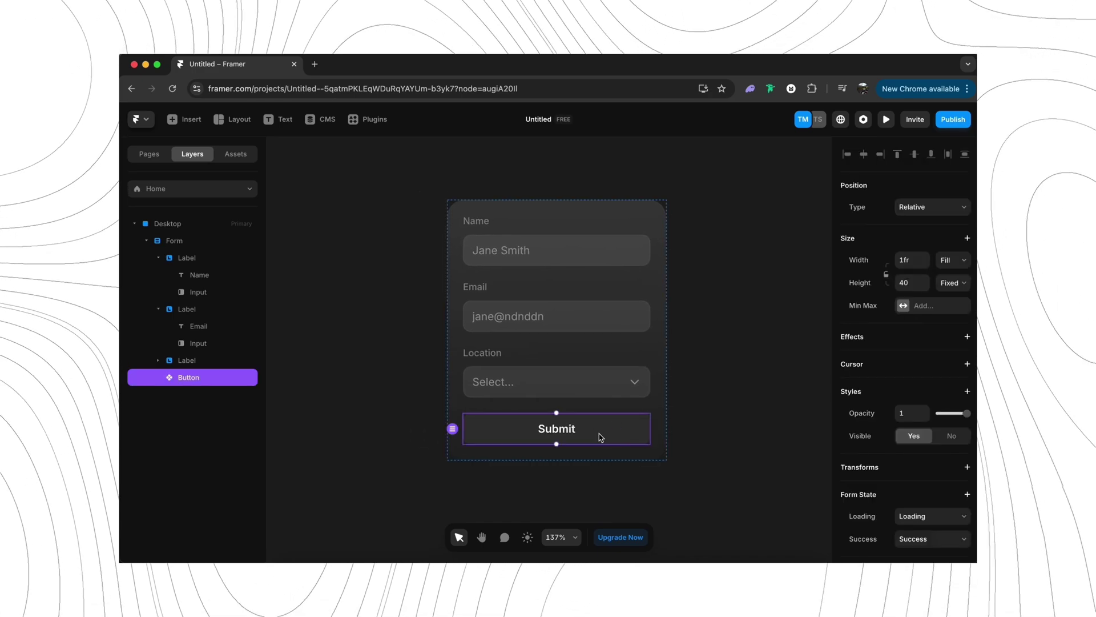
scroll(917, 437, "down", 3)
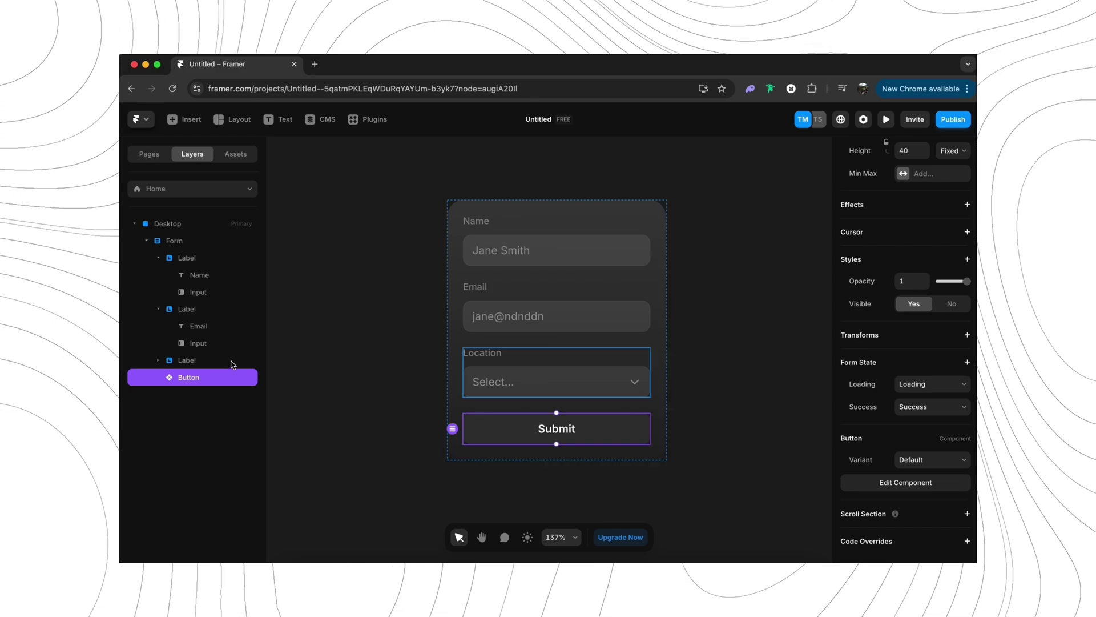
left_click(231, 360)
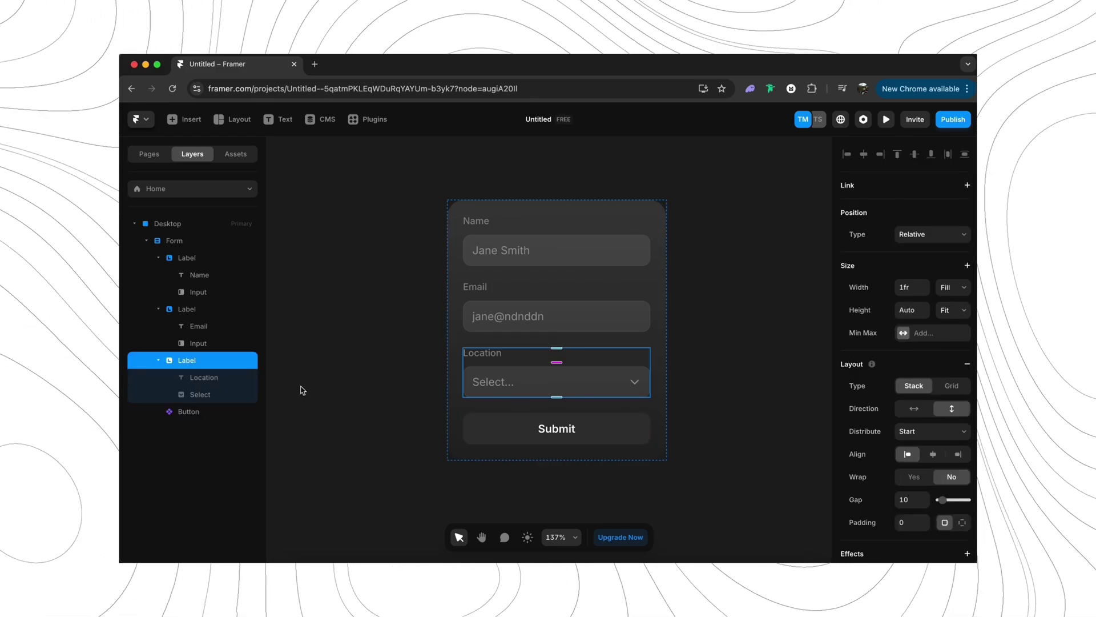
left_click(572, 431)
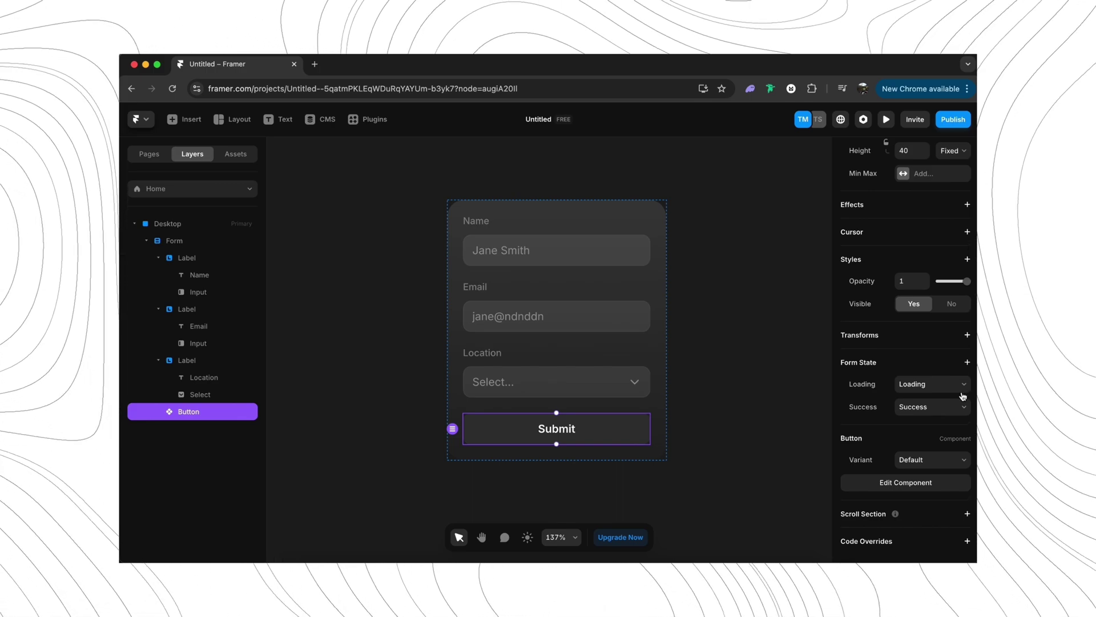
left_click(924, 204)
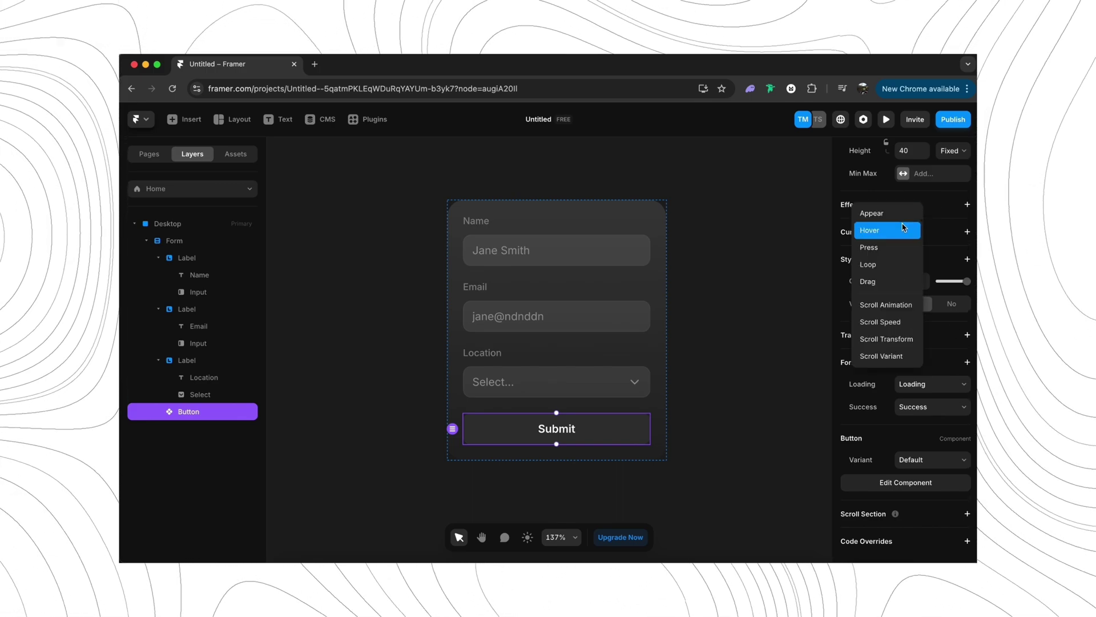
left_click(889, 232)
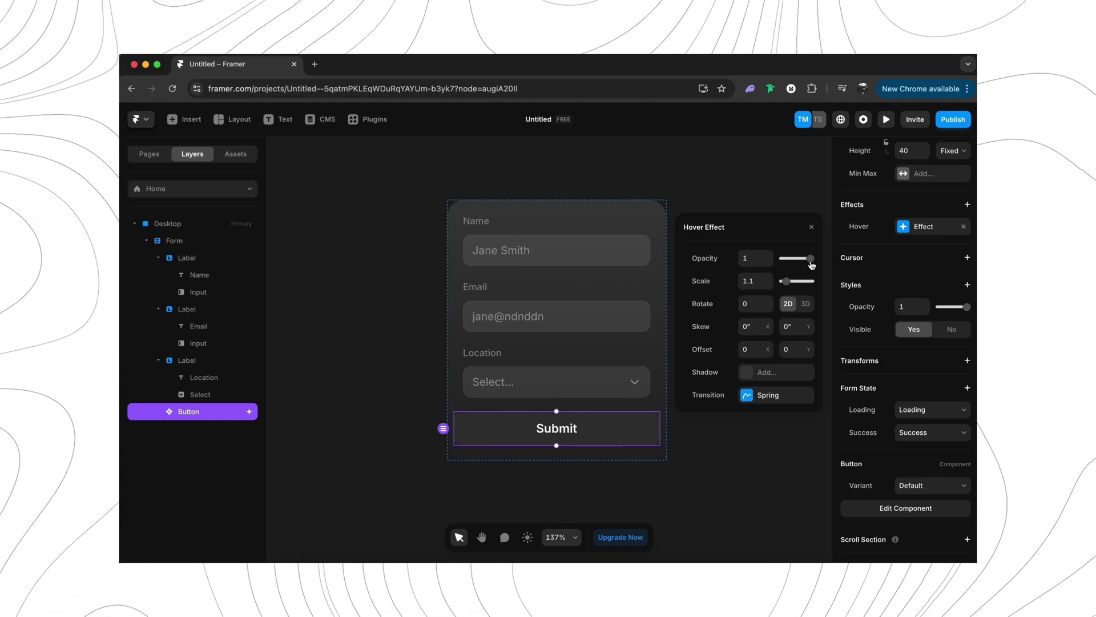
left_click_drag(787, 281, 786, 284)
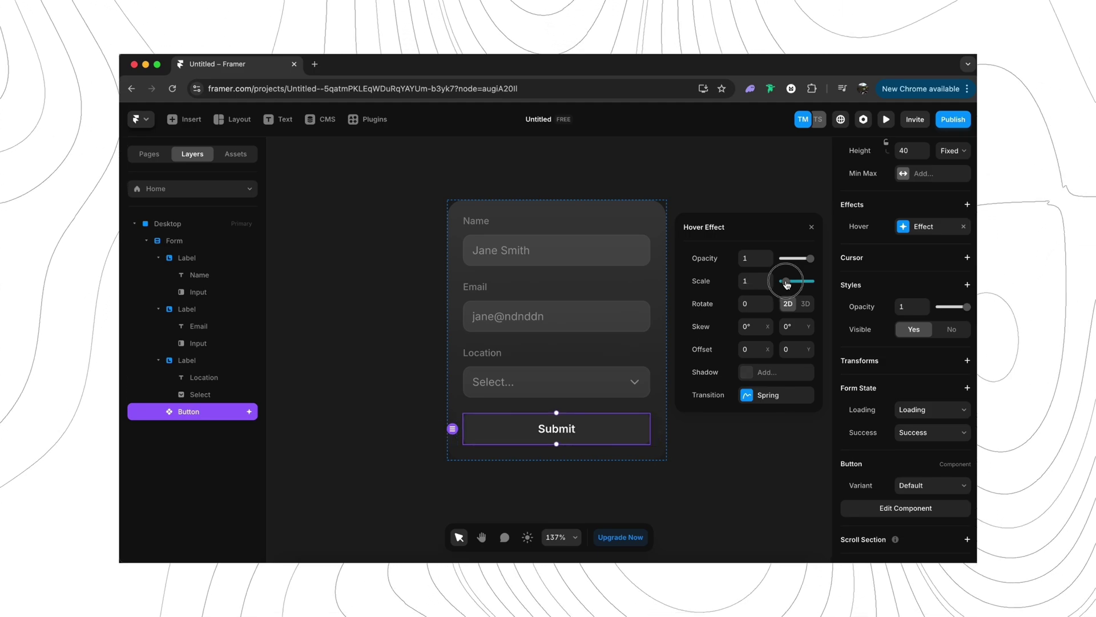
mouse_move(747, 372)
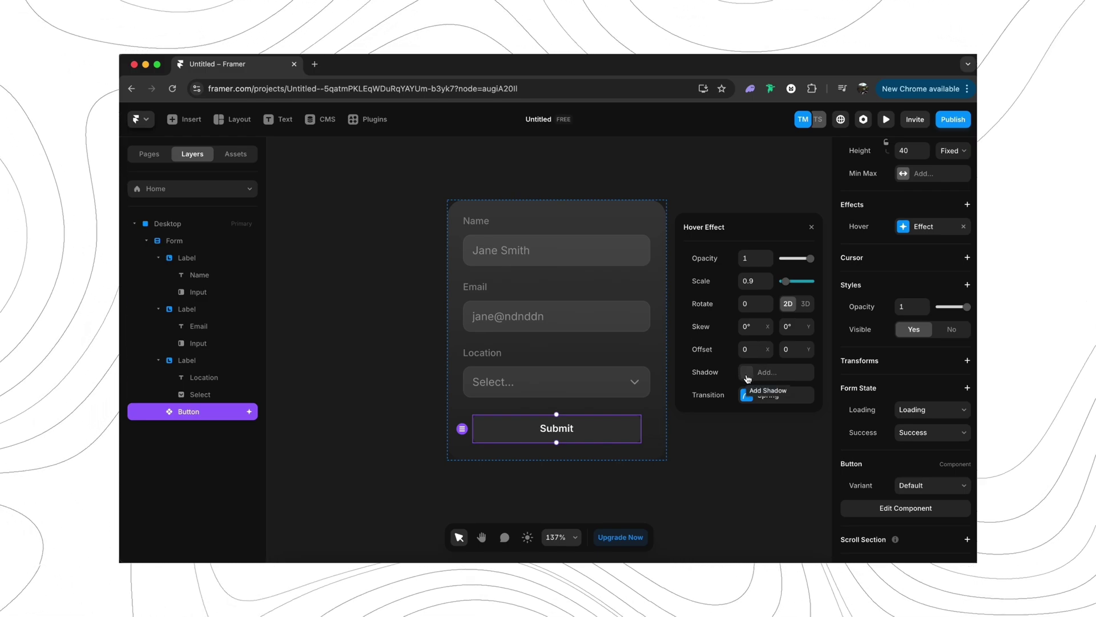
Step: Give Submit's hover state a more opaque black shadow at X 11, Y 11, blur 28
left_click(760, 374)
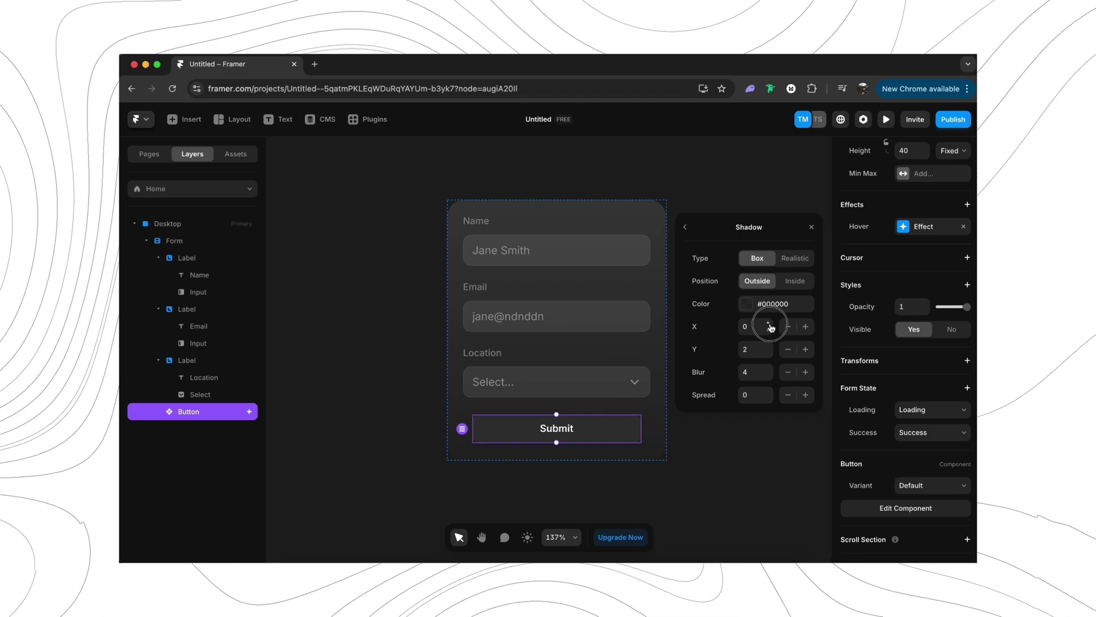
left_click(768, 370)
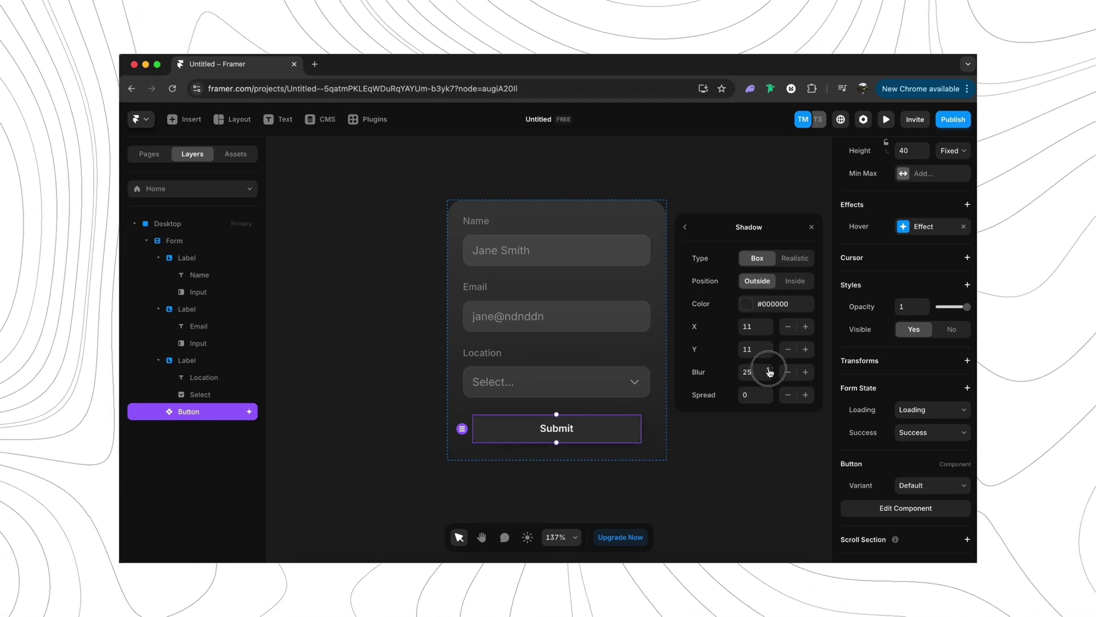
left_click(747, 305)
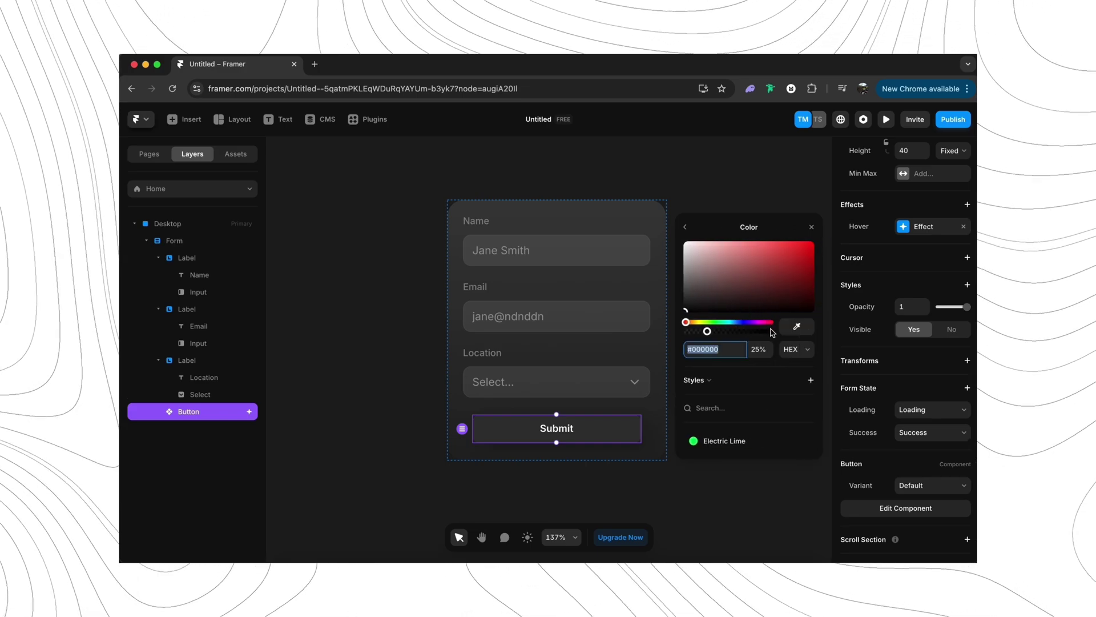
left_click_drag(708, 336, 753, 331)
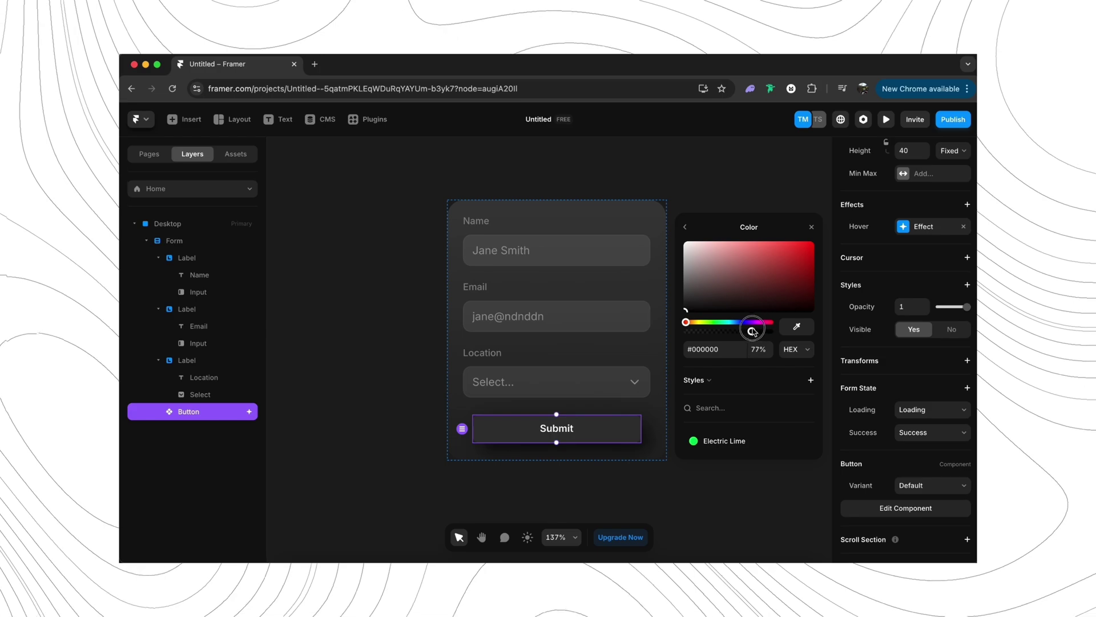
left_click(685, 227)
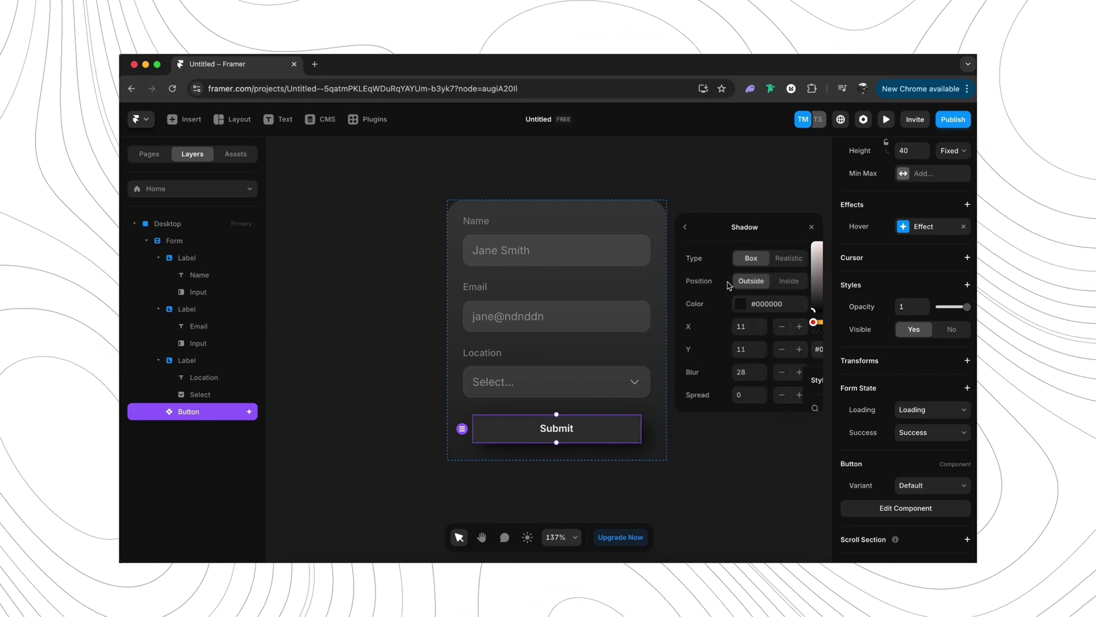
key("Escape")
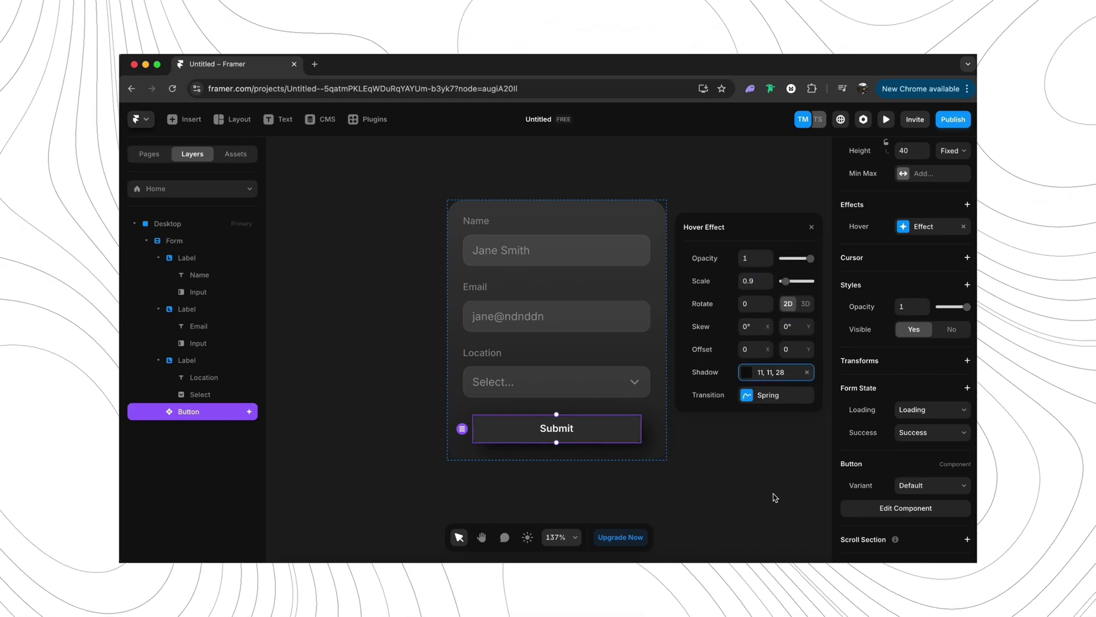
left_click(750, 466)
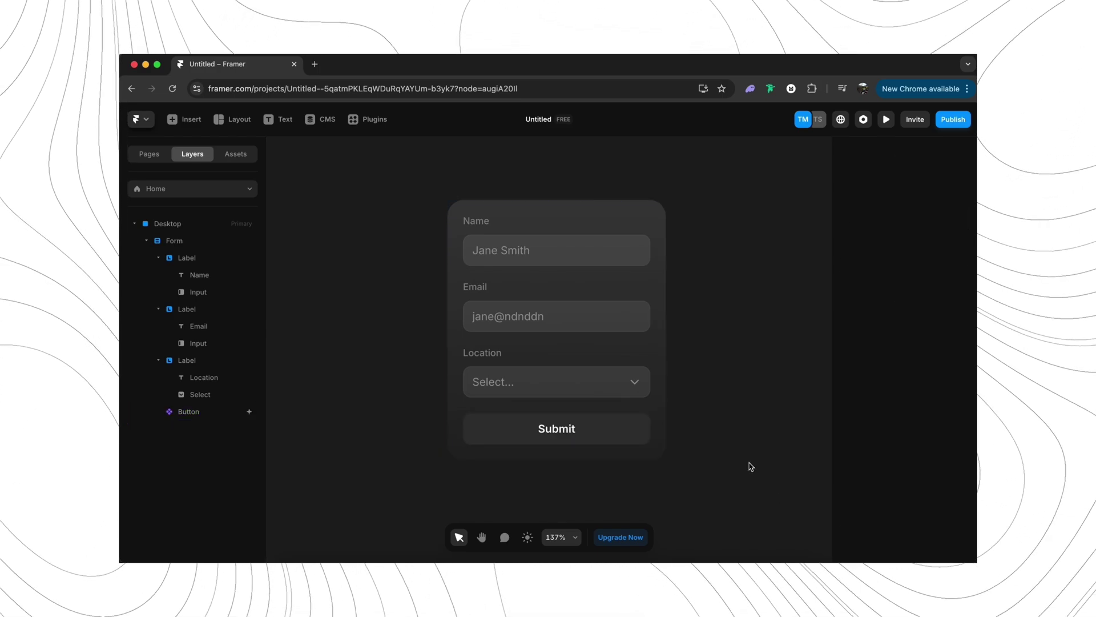
Step: Preview the form and hover Submit to test its shrink and shadow
left_click(885, 121)
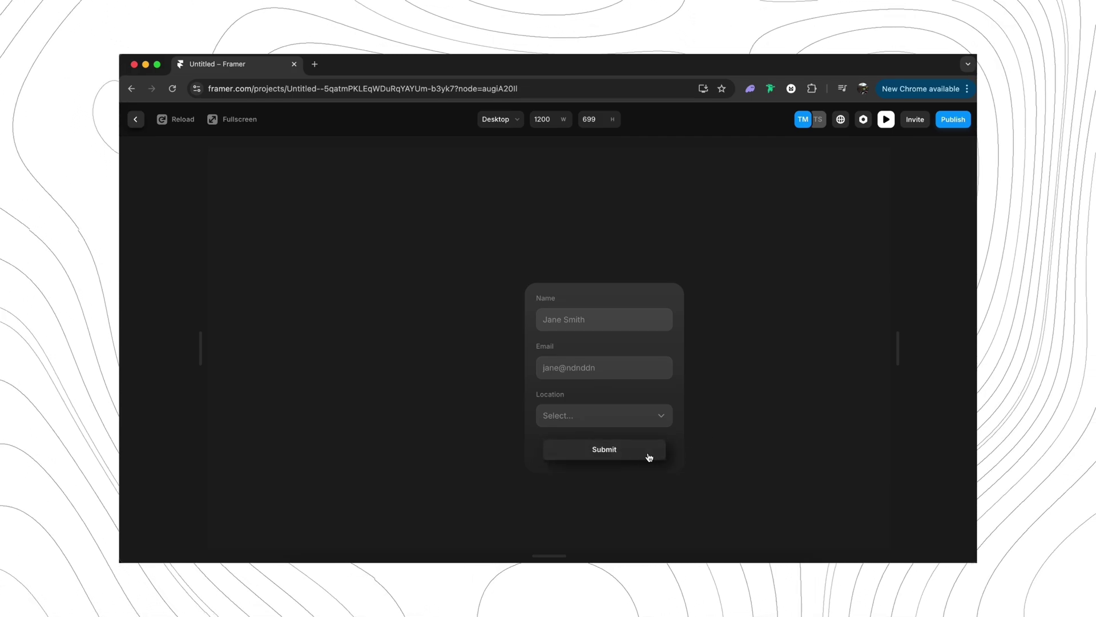
Step: Give the Name input's Focus state a solid 2px cyan #00FFFF border
left_click(886, 120)
left_click(588, 249)
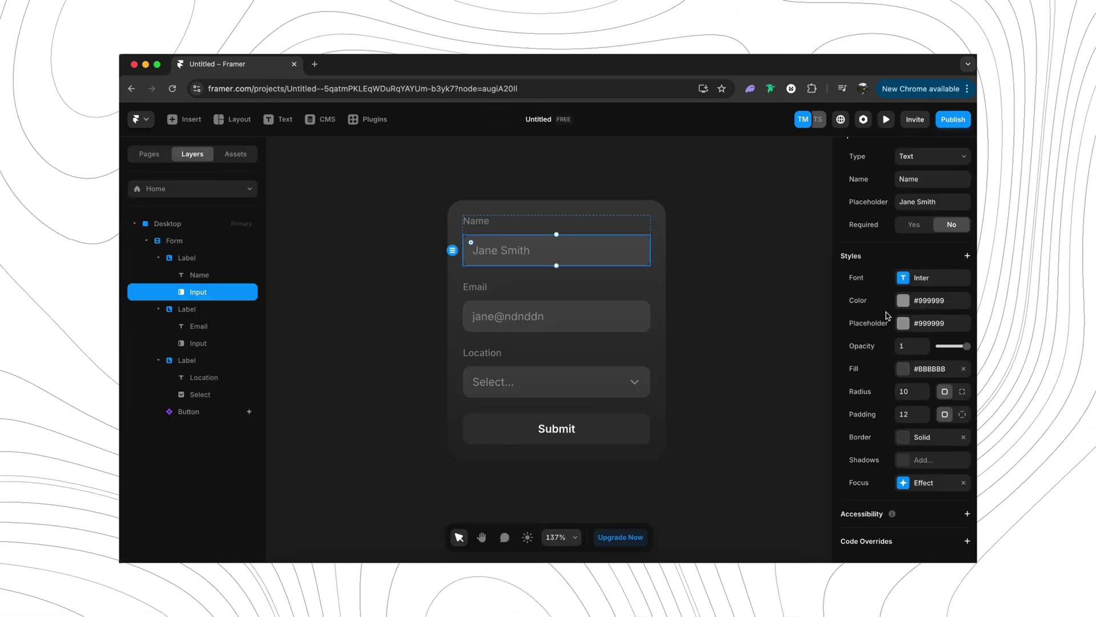
left_click(922, 482)
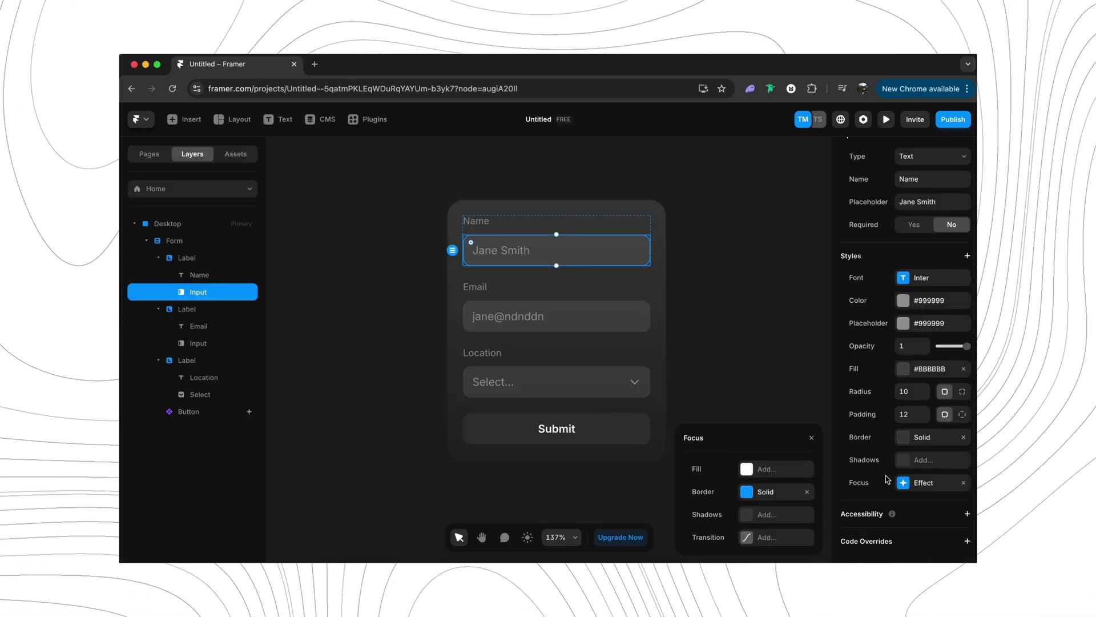
left_click(748, 492)
left_click(748, 468)
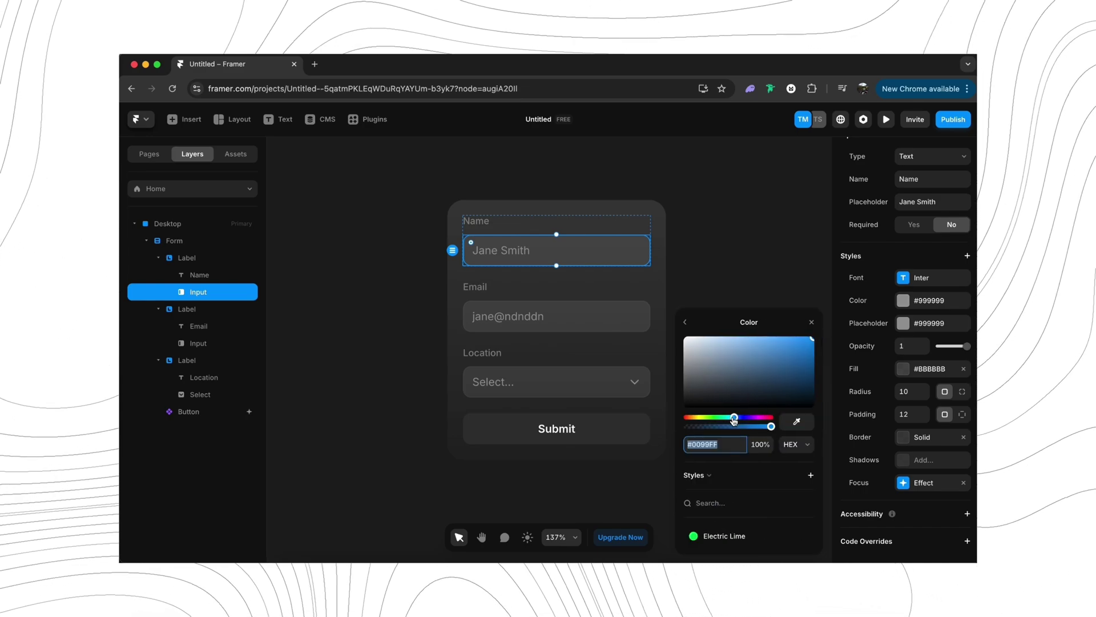
left_click_drag(735, 418, 730, 421)
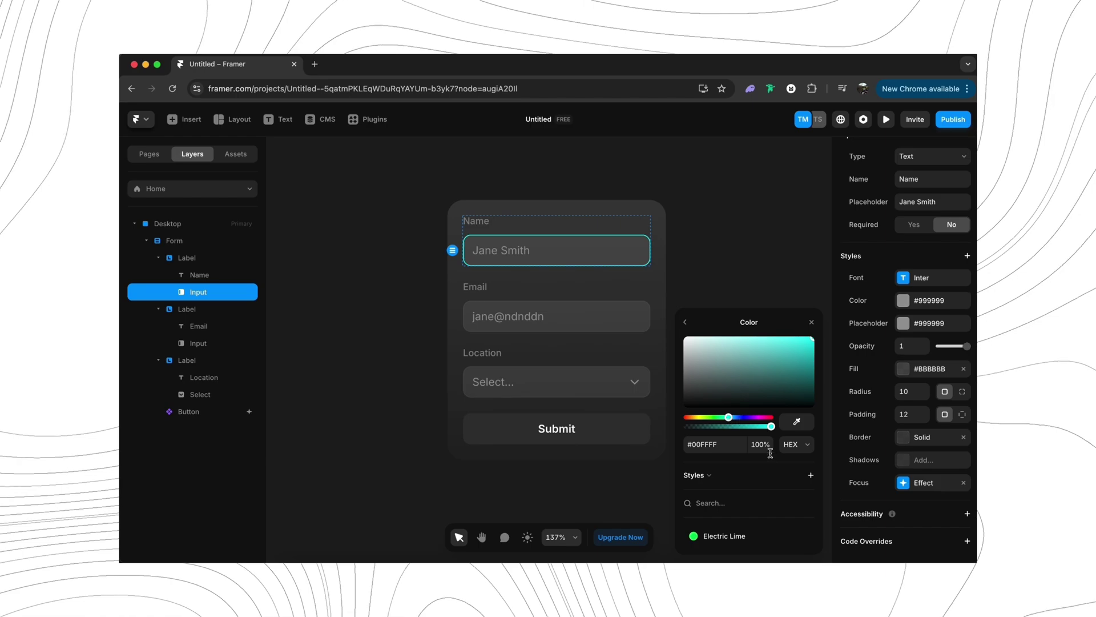
left_click(685, 321)
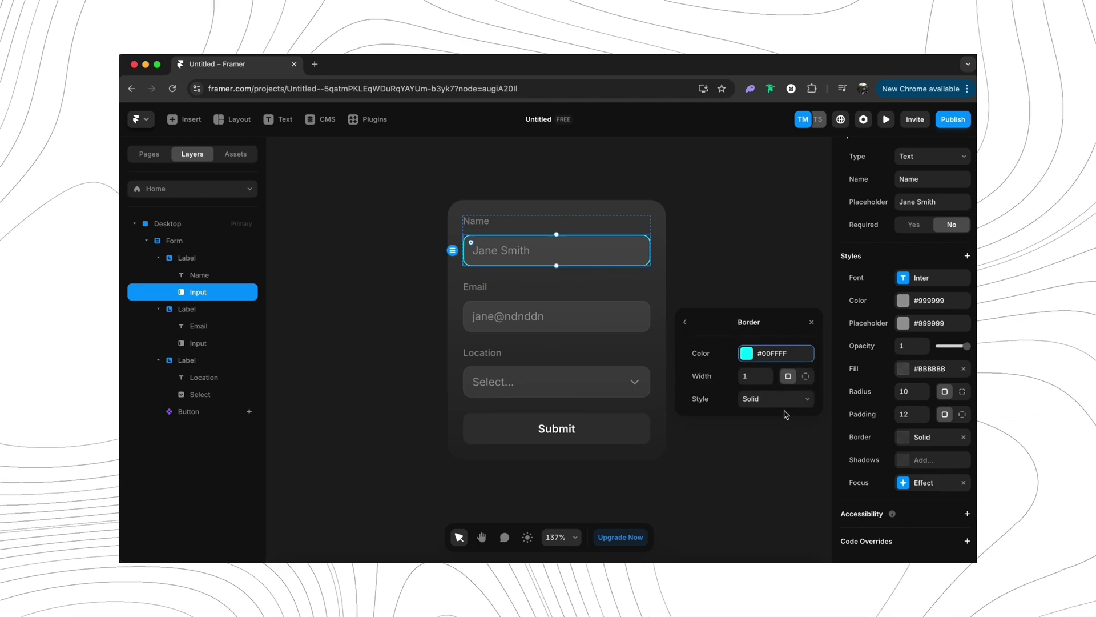
left_click(767, 374)
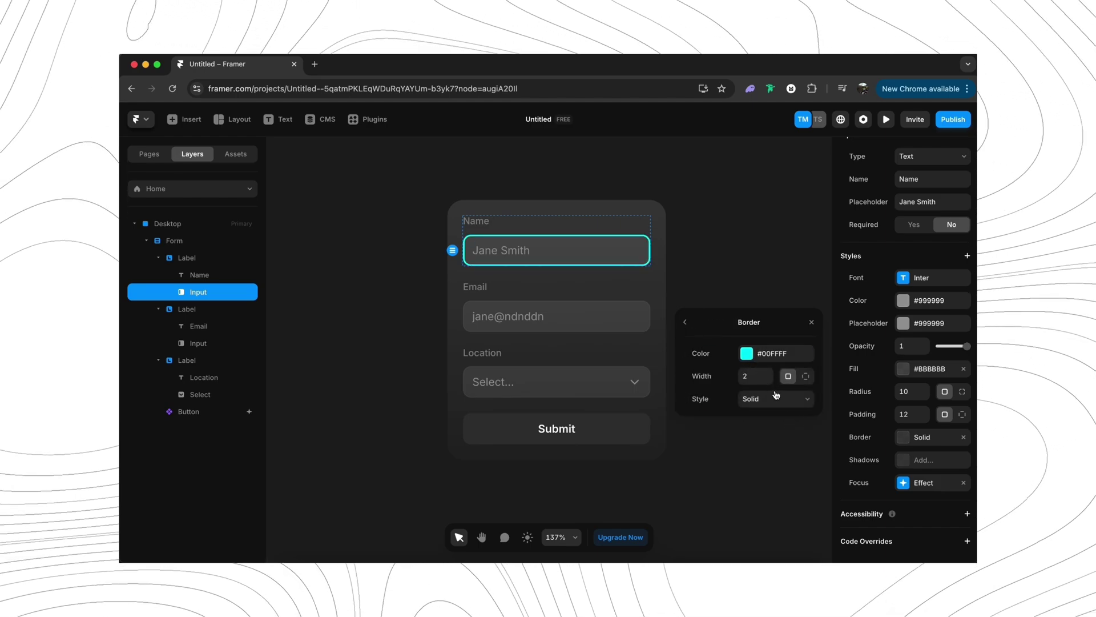
left_click(688, 324)
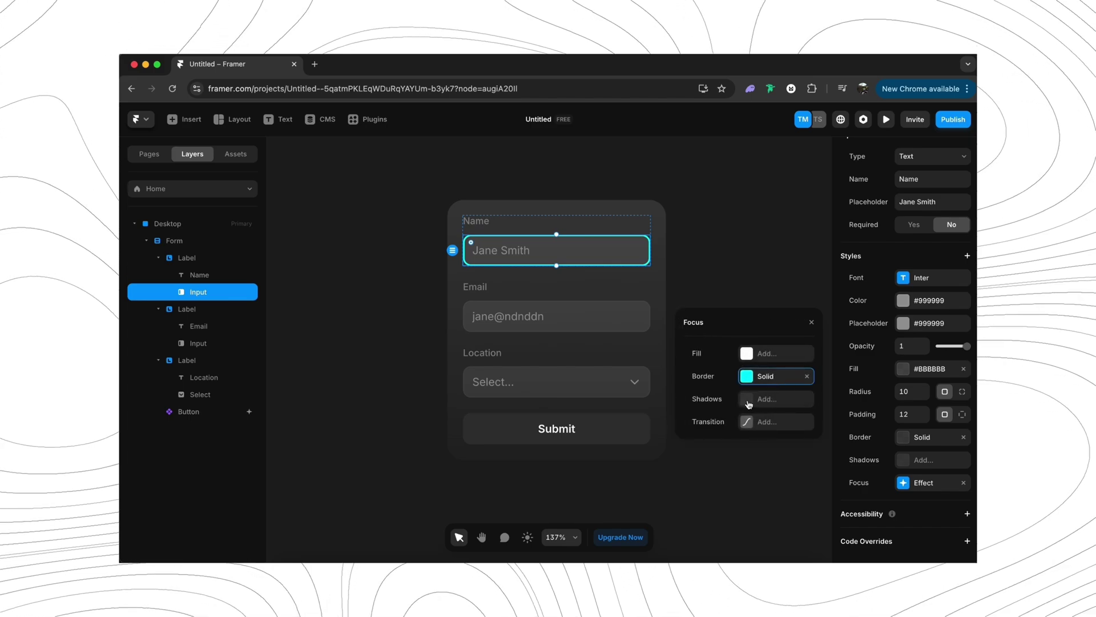
Step: Set the Name input's focus fill to a translucent #059BFF blue
left_click(752, 354)
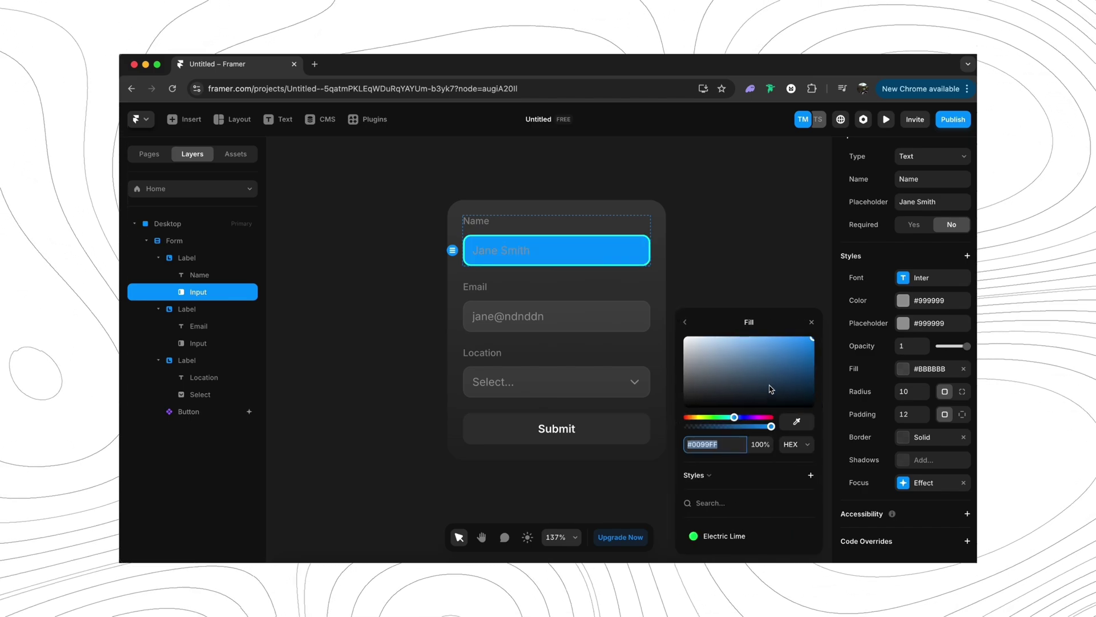
left_click_drag(771, 387, 811, 335)
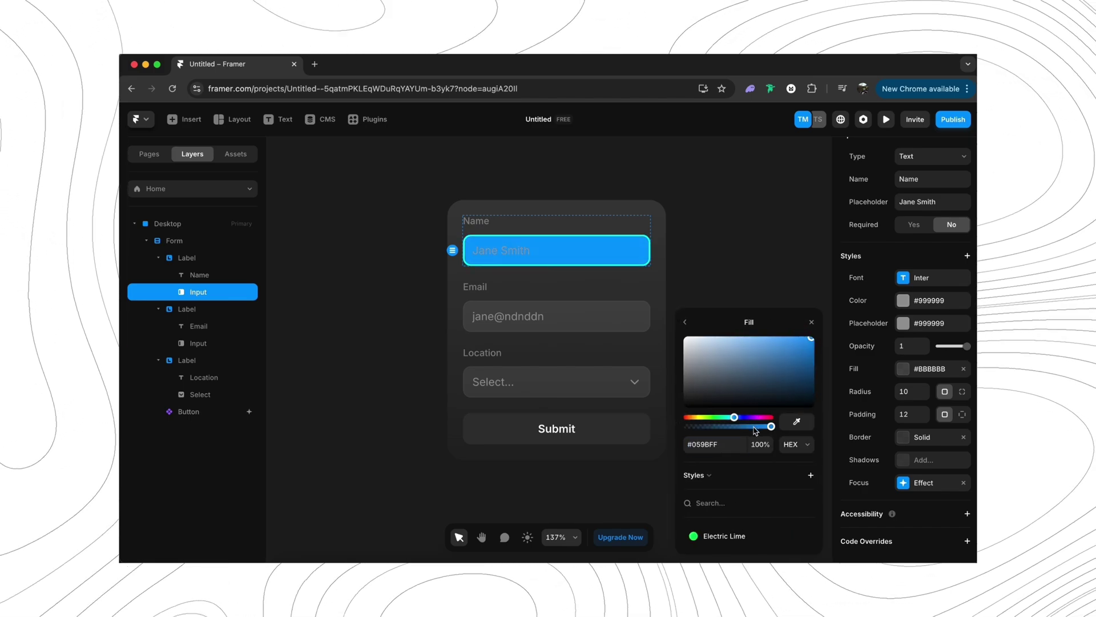
left_click_drag(771, 426, 691, 429)
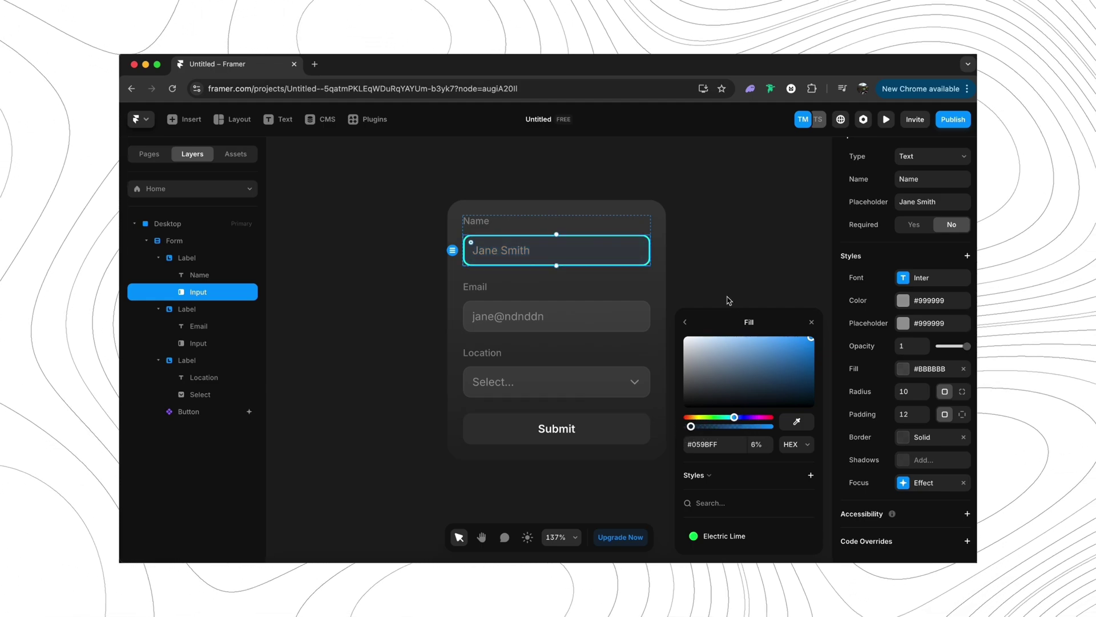
left_click(685, 322)
left_click(745, 386)
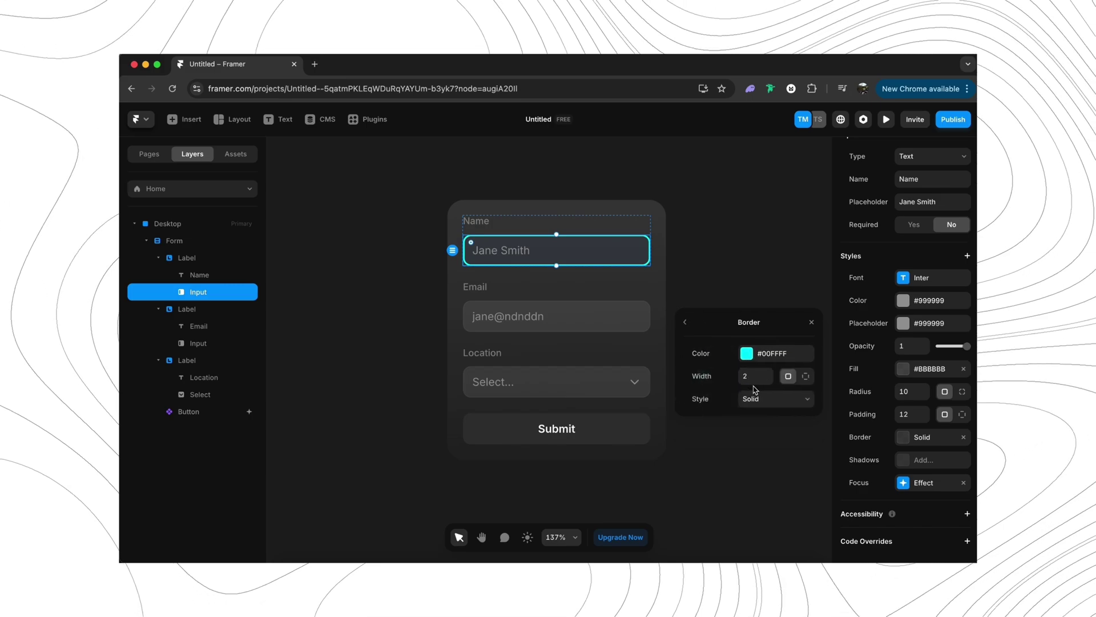
left_click(686, 322)
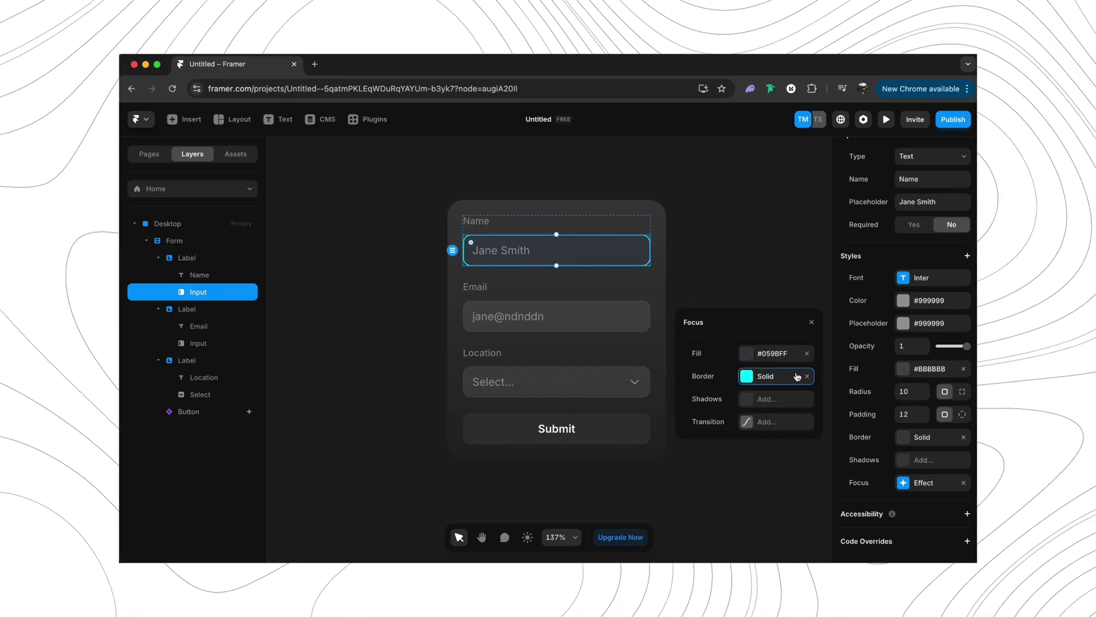
Step: Add a black focus shadow to the Name input with X 2, Y 3, blur 19
left_click(753, 406)
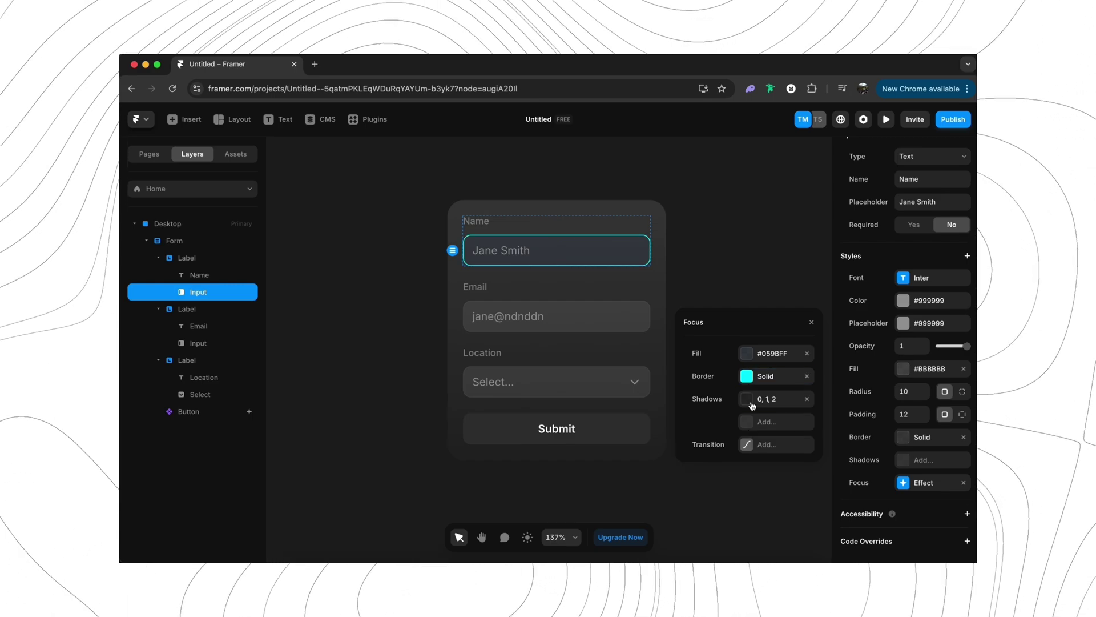
left_click(769, 403)
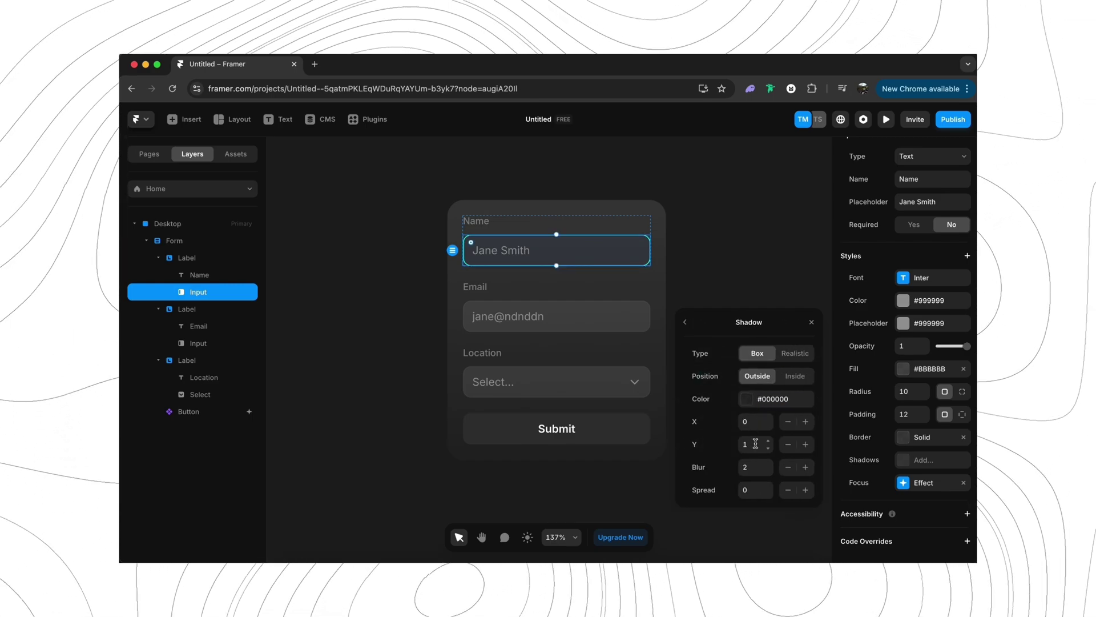
left_click(768, 422)
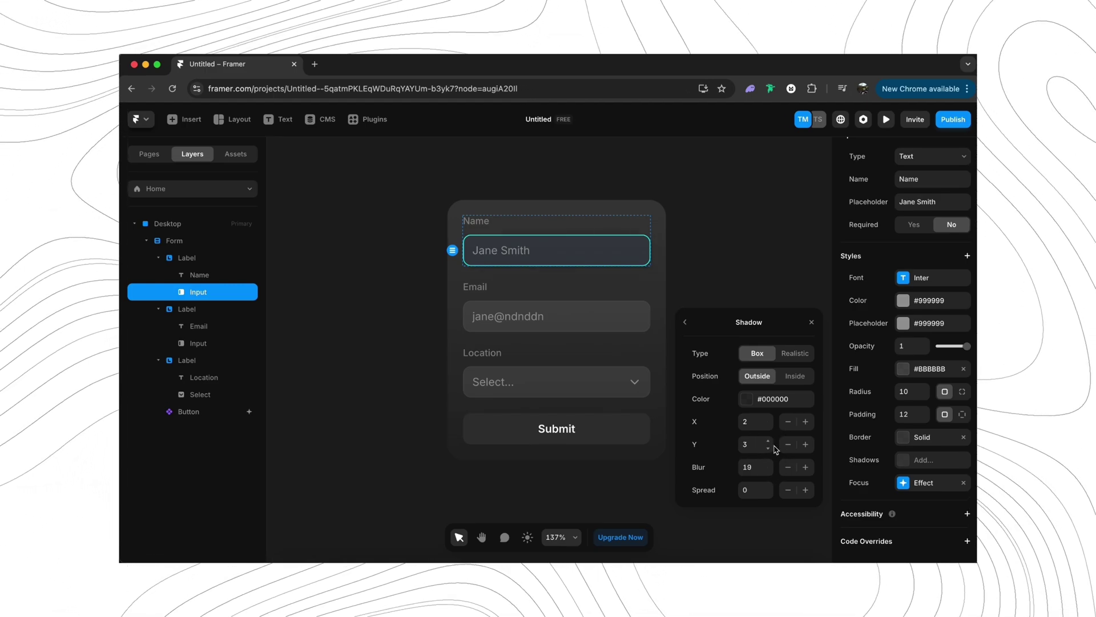
left_click(780, 402)
left_click(686, 322)
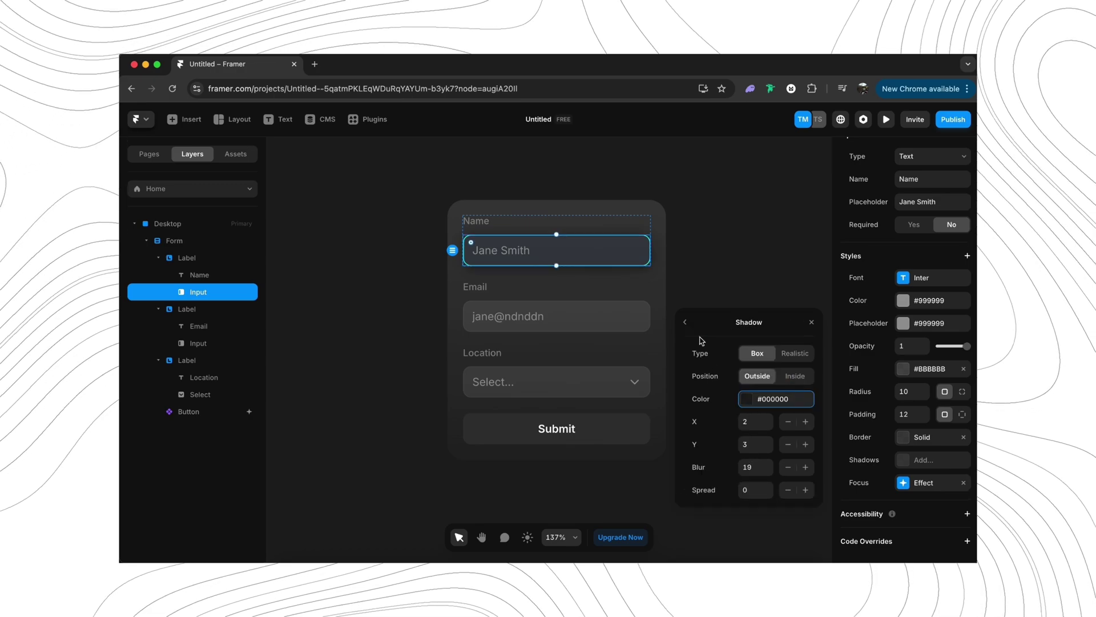
left_click(685, 323)
Step: Check the focus transition's 0.3s custom easing and close the focus settings
left_click(774, 444)
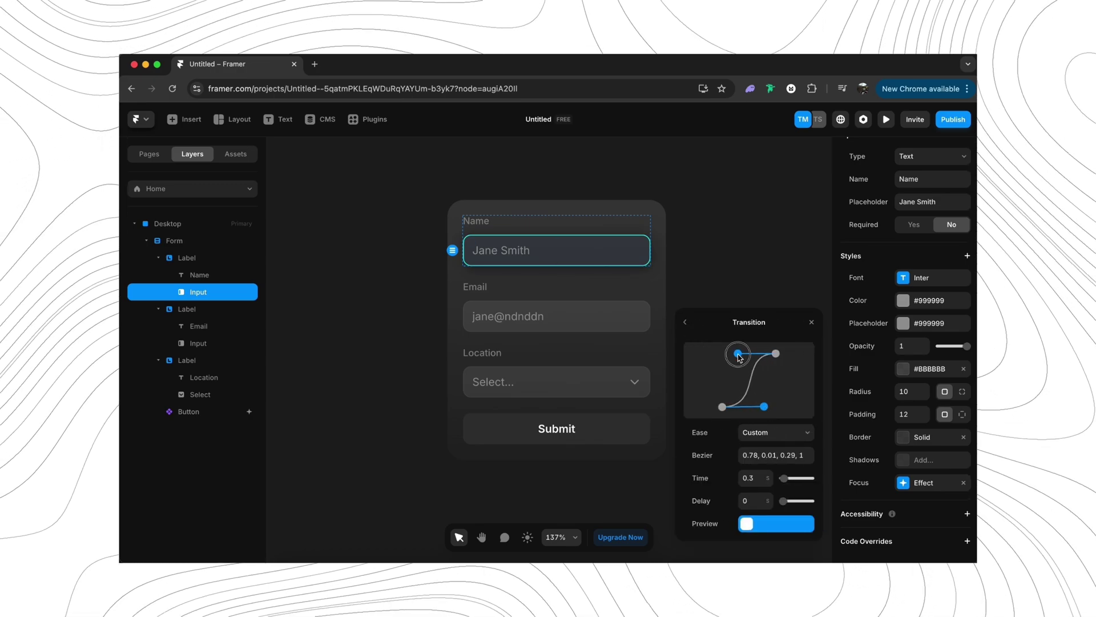
left_click(685, 322)
left_click(717, 300)
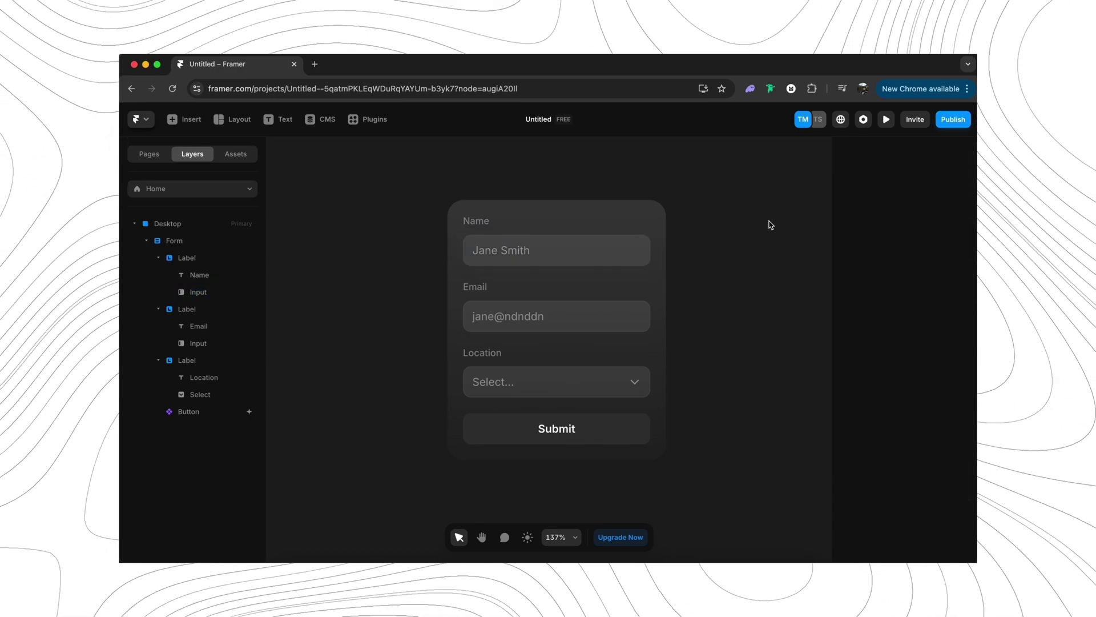
left_click(887, 120)
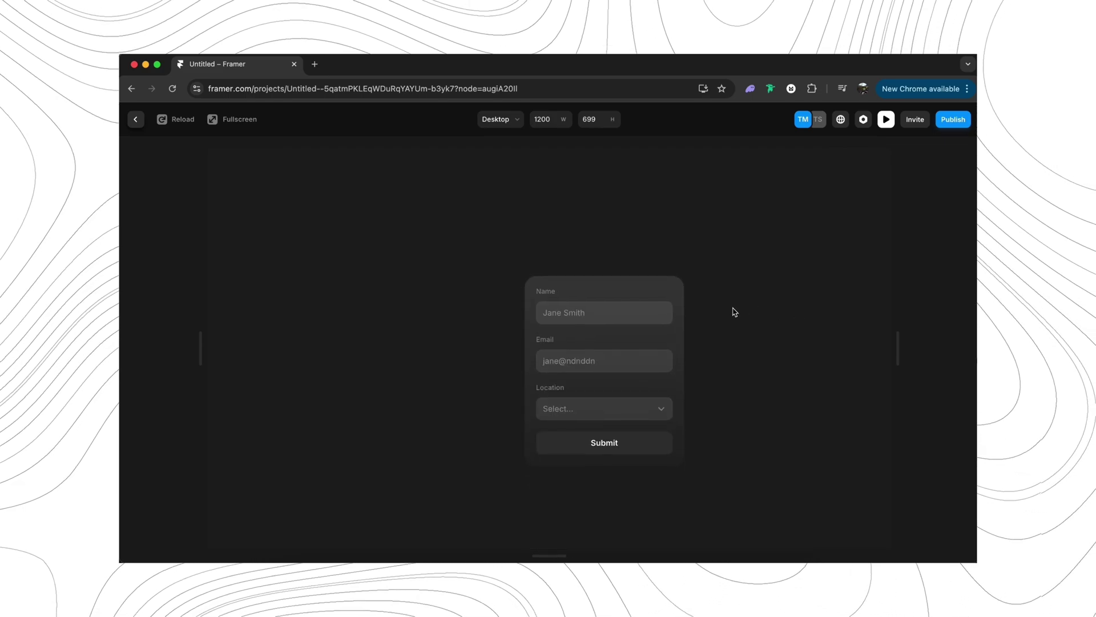
left_click(624, 307)
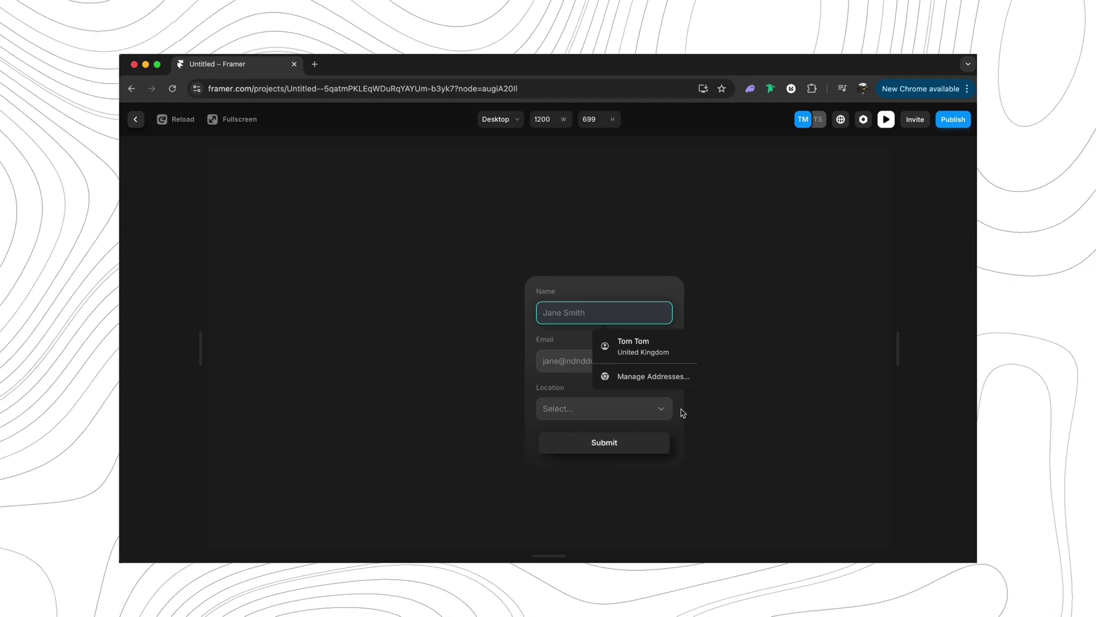
left_click(740, 308)
scroll(746, 317, "down", 1)
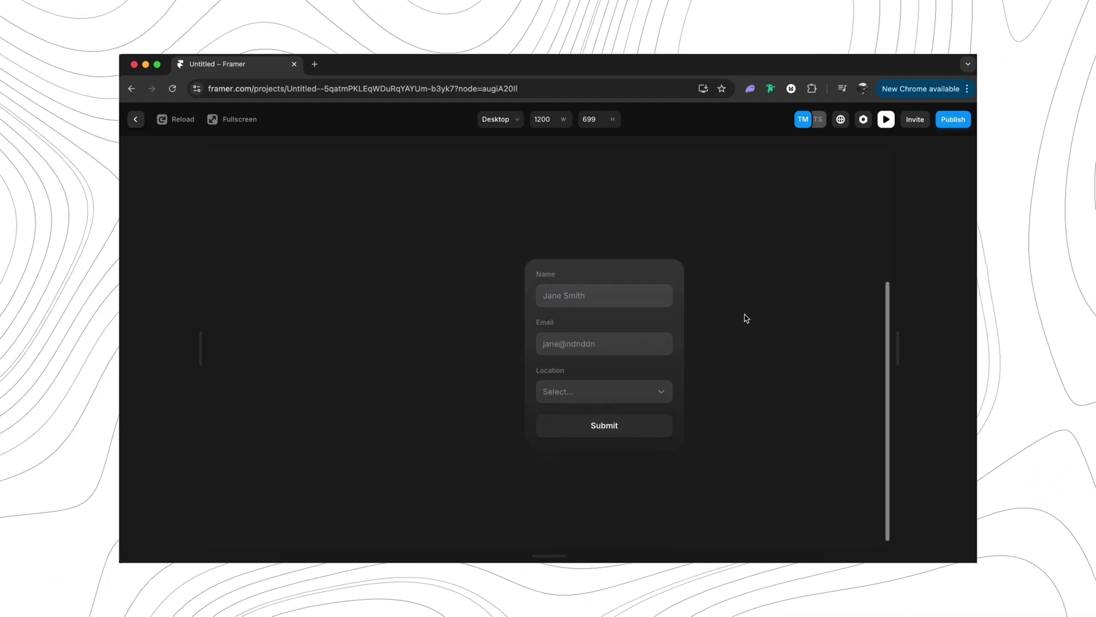
key("Escape")
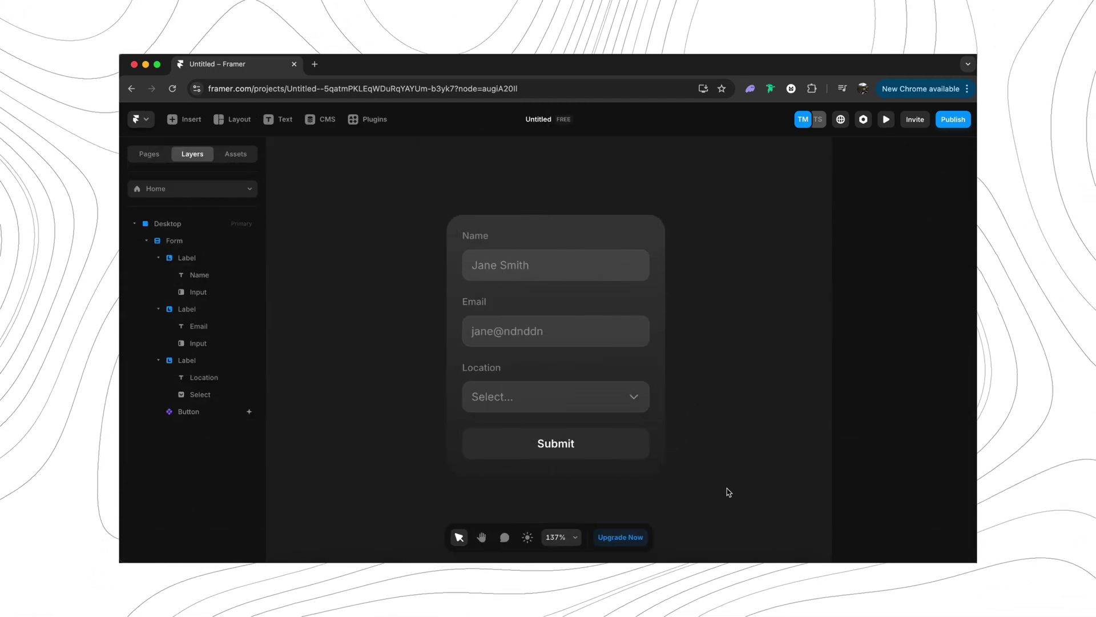
Step: Select the Submit button and review its Loading and Success form-state choices
left_click(607, 445)
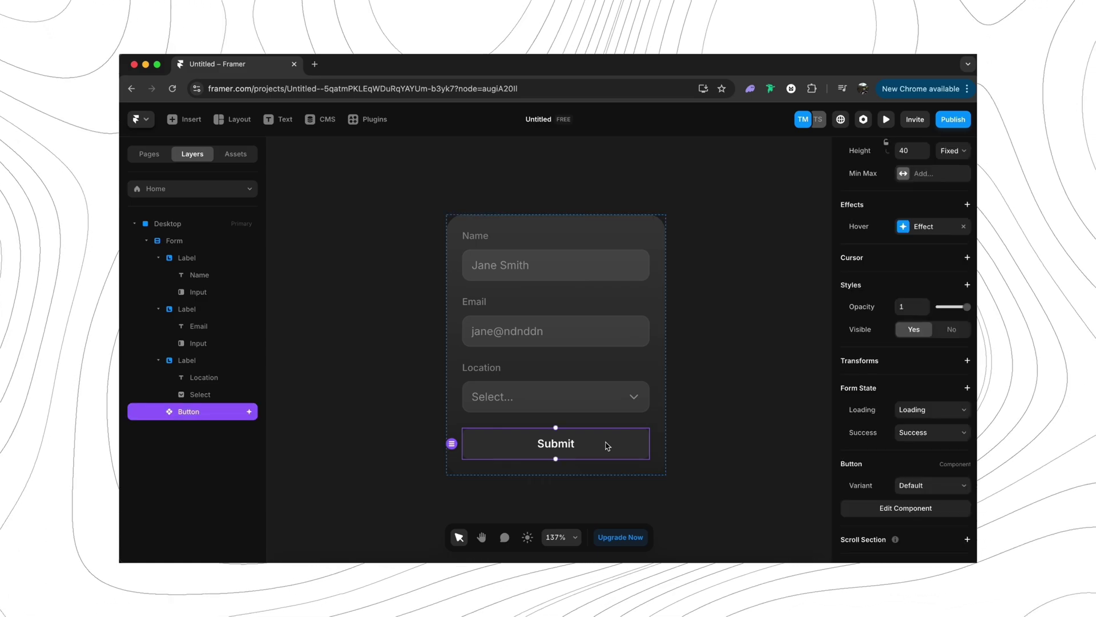
left_click(937, 416)
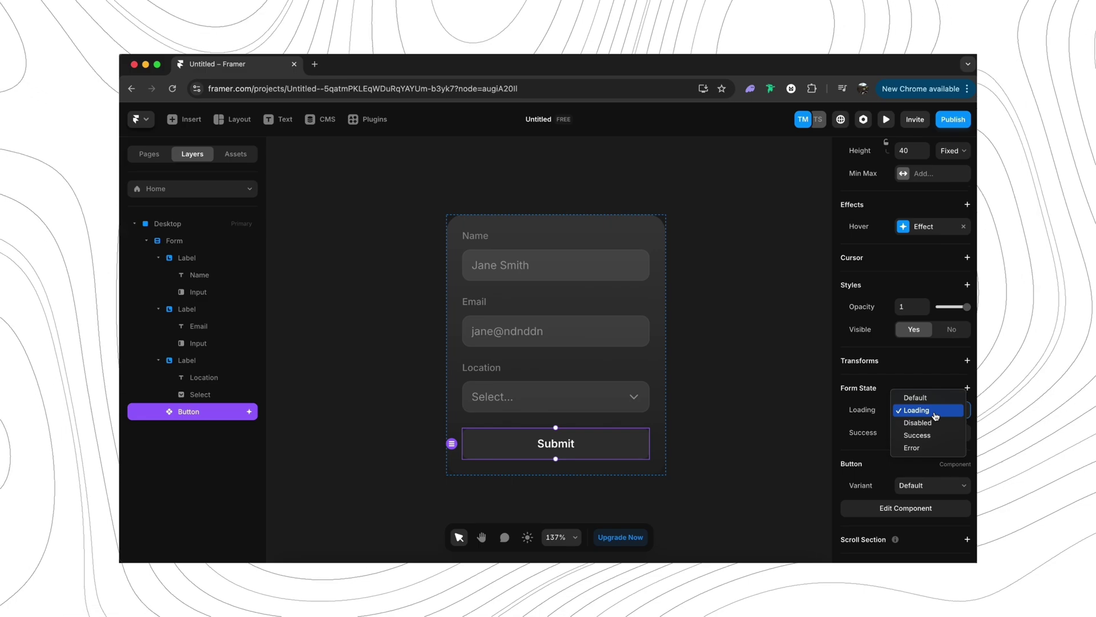
left_click(847, 437)
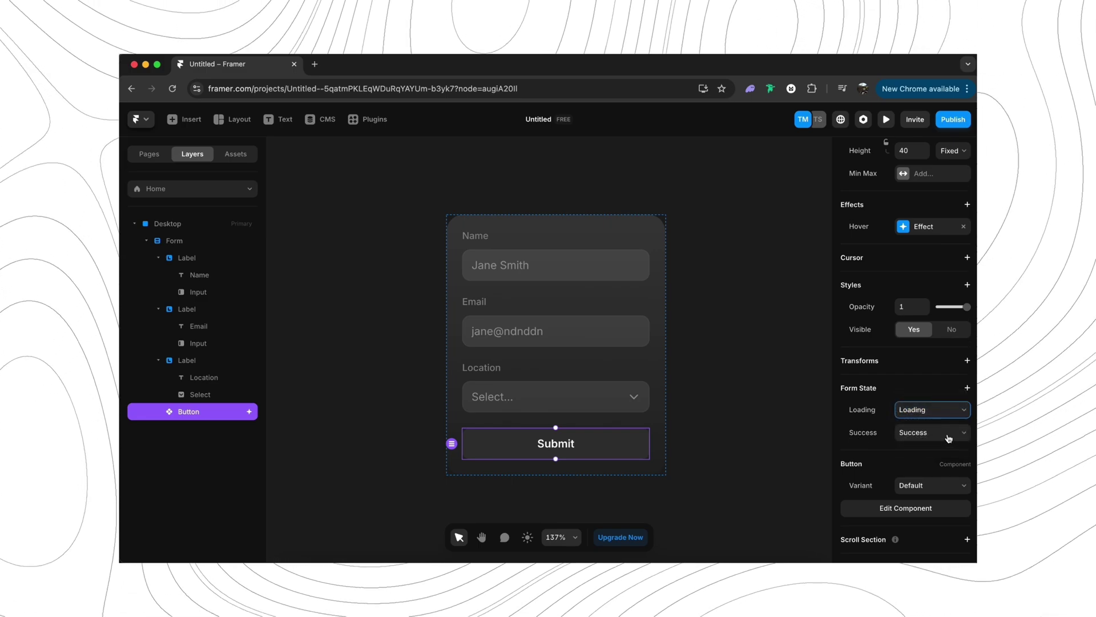
left_click(947, 432)
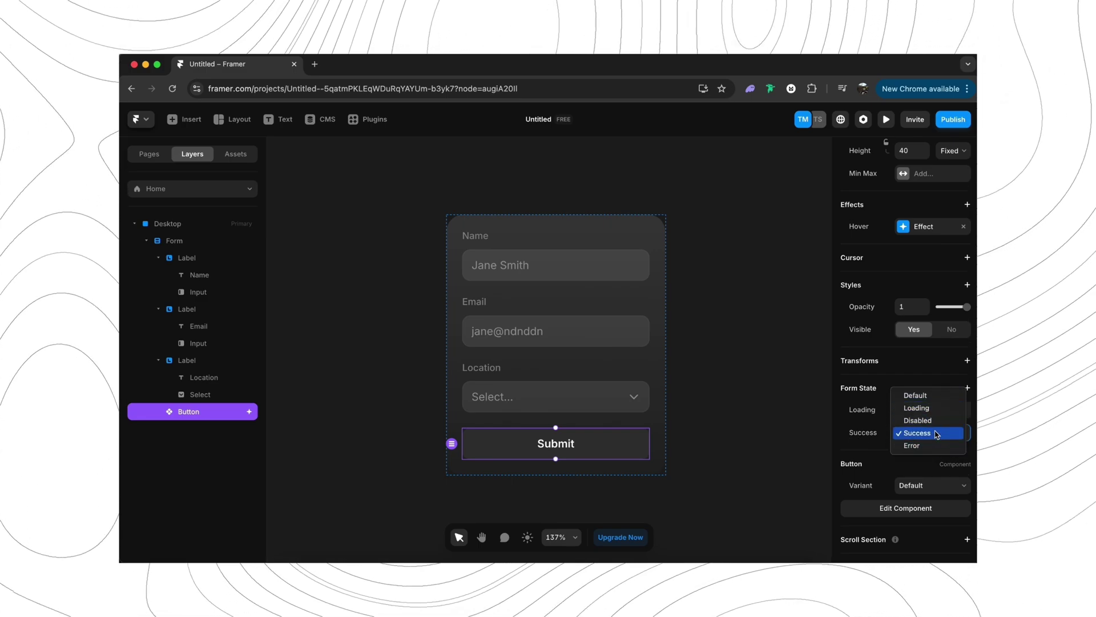
left_click(840, 433)
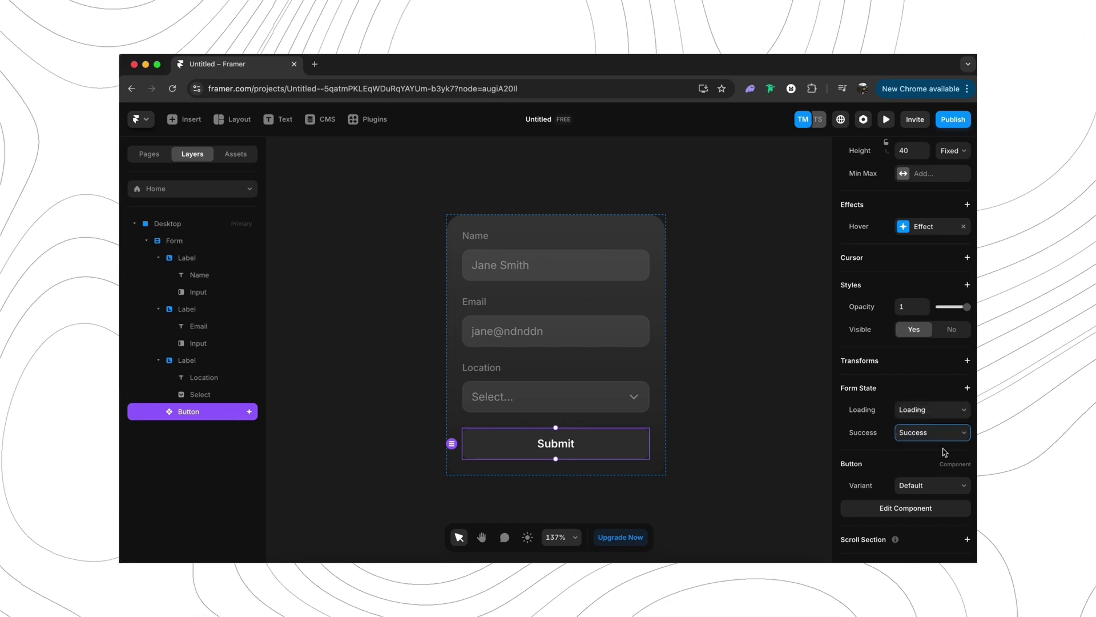
Step: Keep the button on its Default variant and open its component for editing
scroll(958, 479, "down", 1)
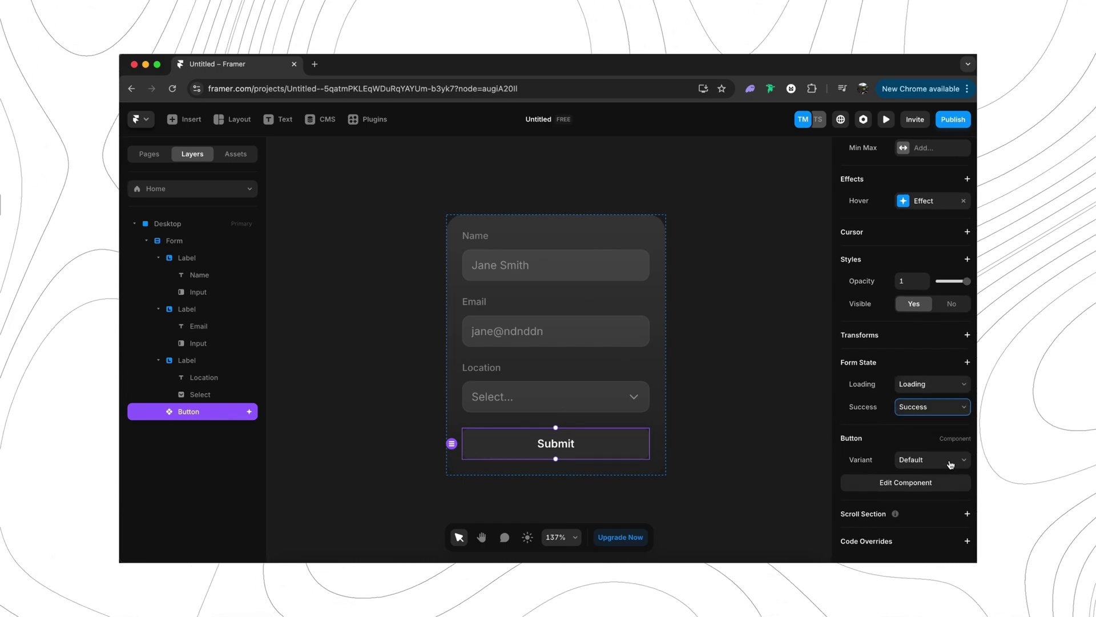
left_click(950, 464)
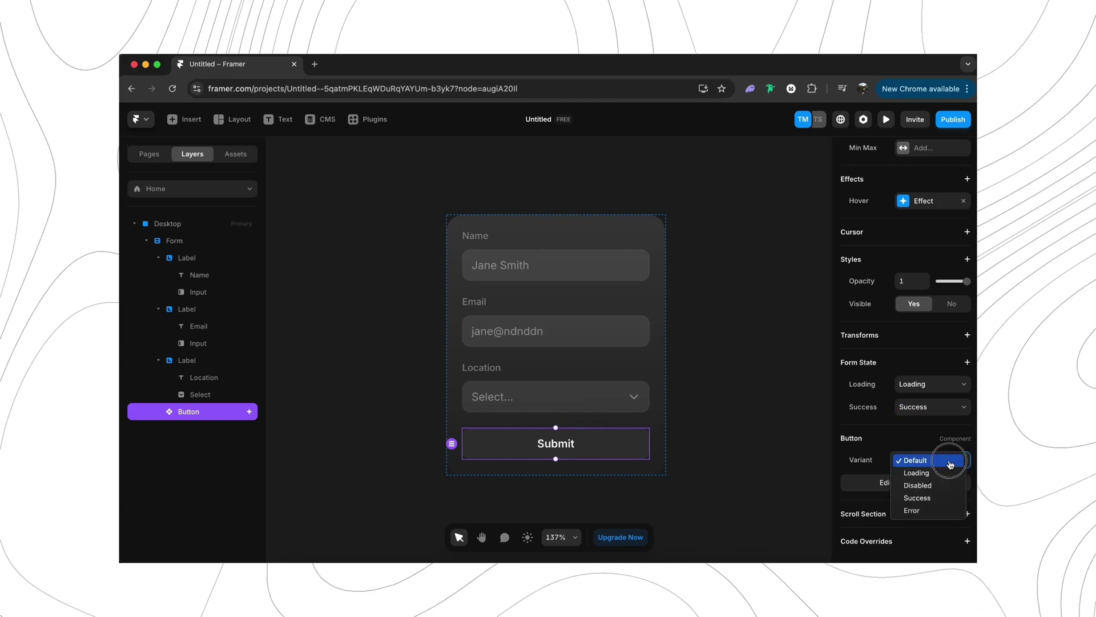
left_click(844, 455)
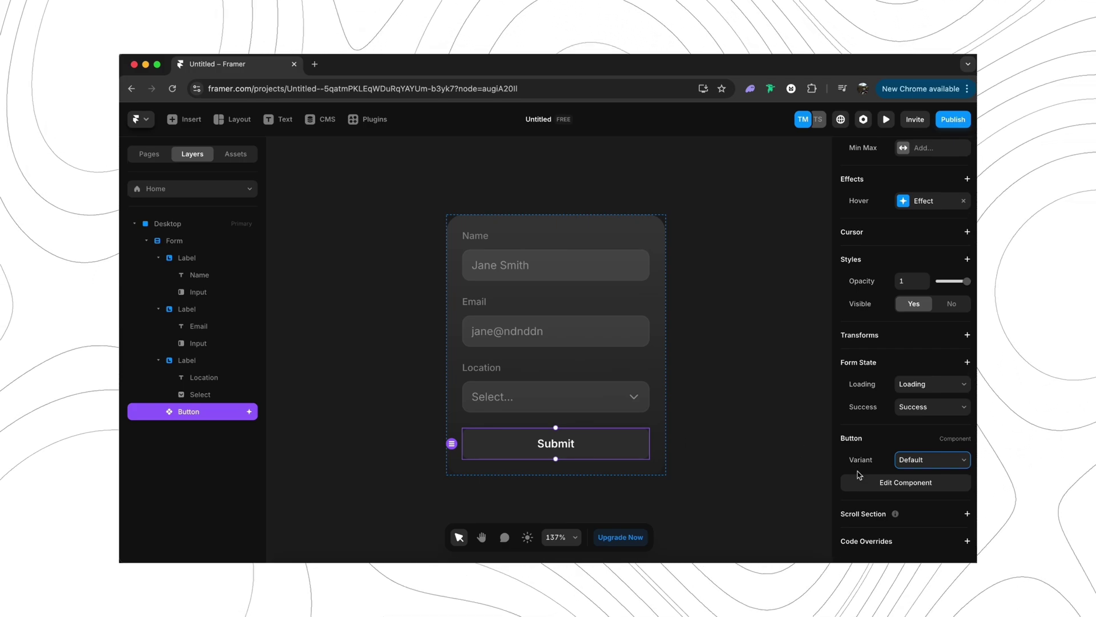
left_click(883, 483)
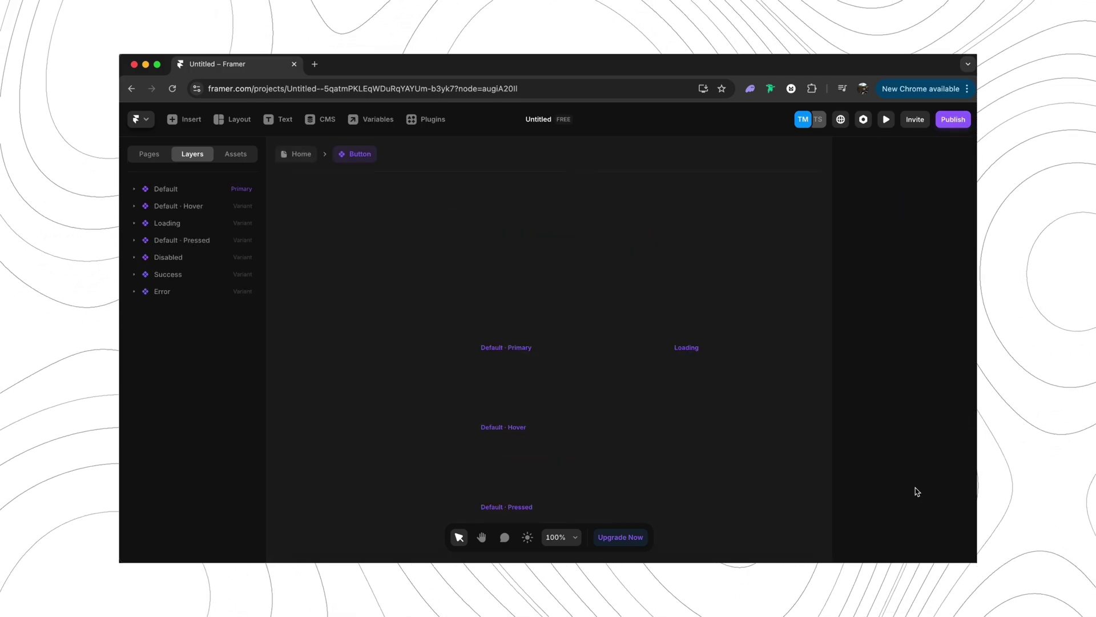
Step: Pan across the Default, Hover, Pressed, Loading and Disabled variants, then return to Home
scroll(661, 445, "down", 3)
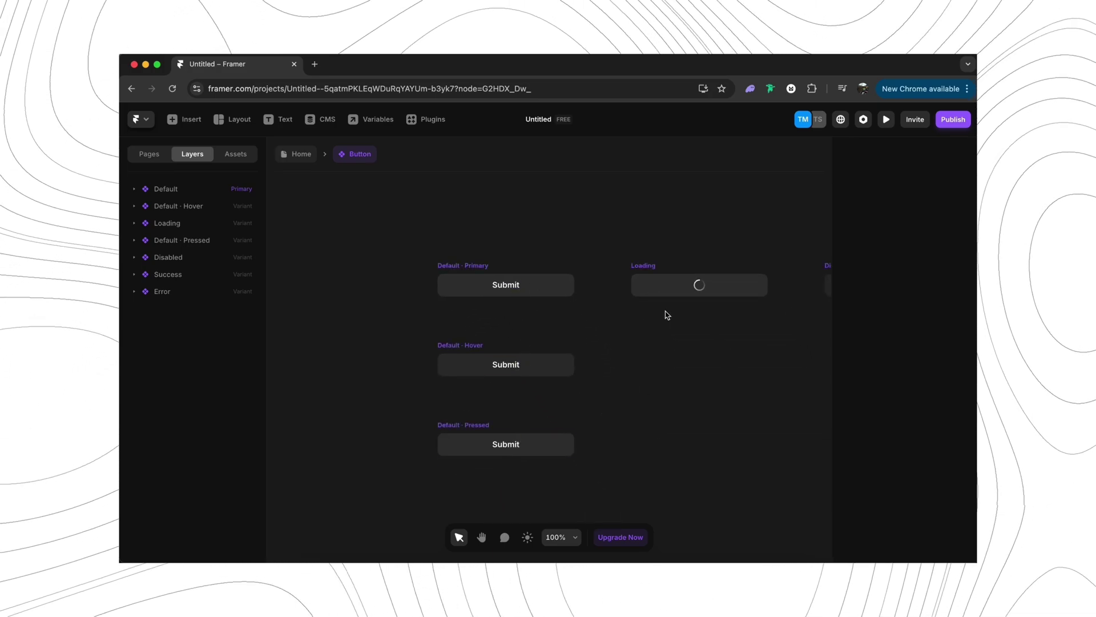
scroll(684, 380, "right", 5)
scroll(684, 380, "down", 1)
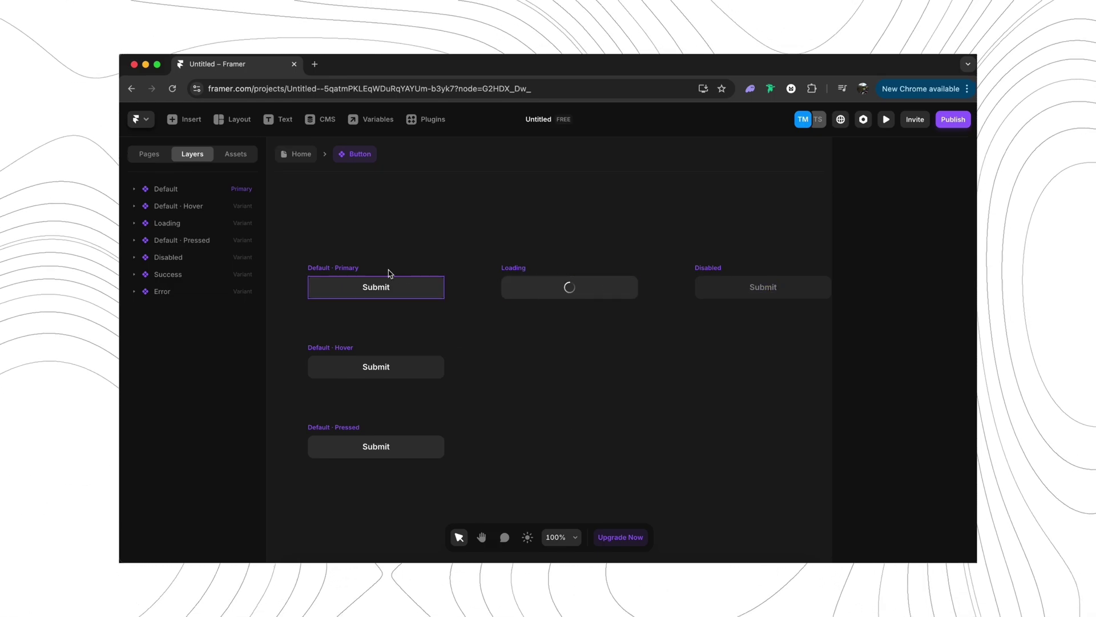
left_click(301, 154)
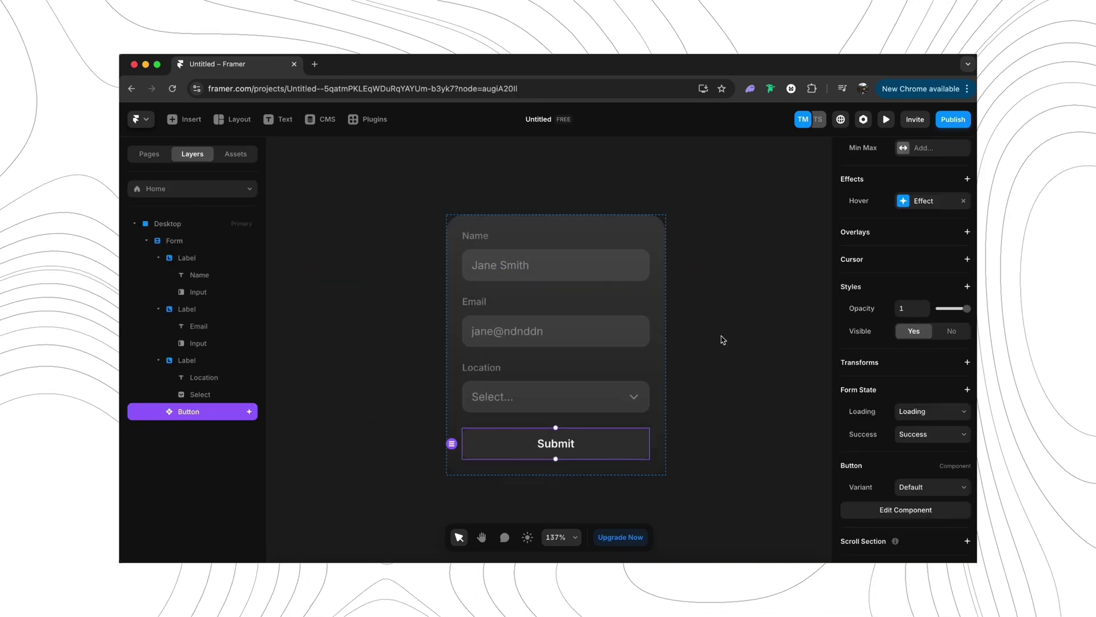
Step: In the BrightSites preview, tick the privacy agreement and try subscribing to the newsletter
scroll(678, 362, "down", 3)
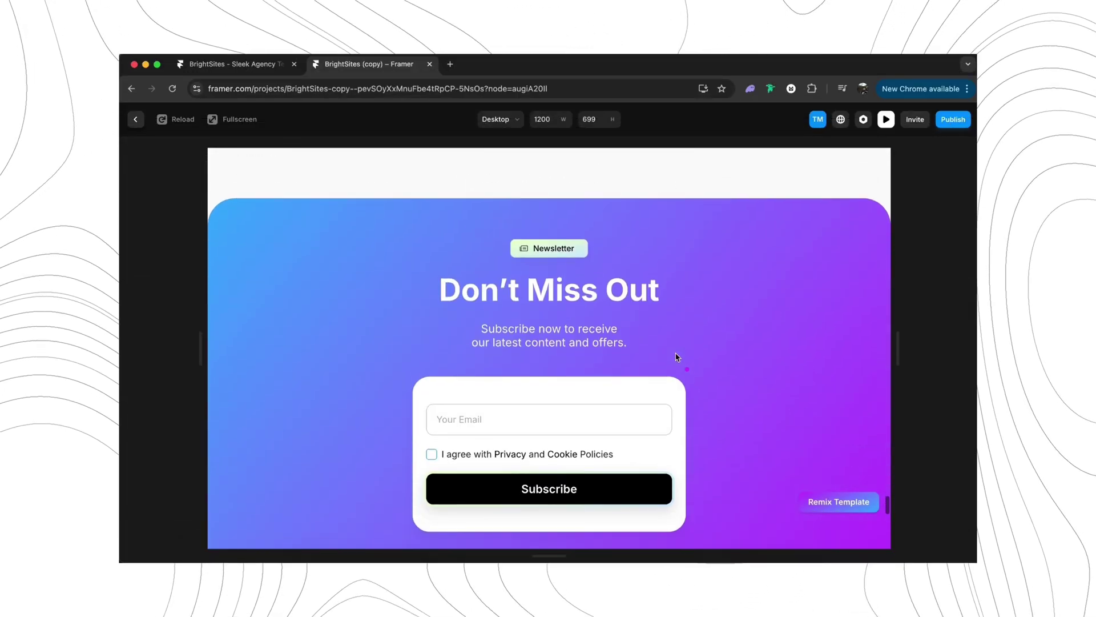
scroll(677, 357, "down", 3)
left_click(432, 303)
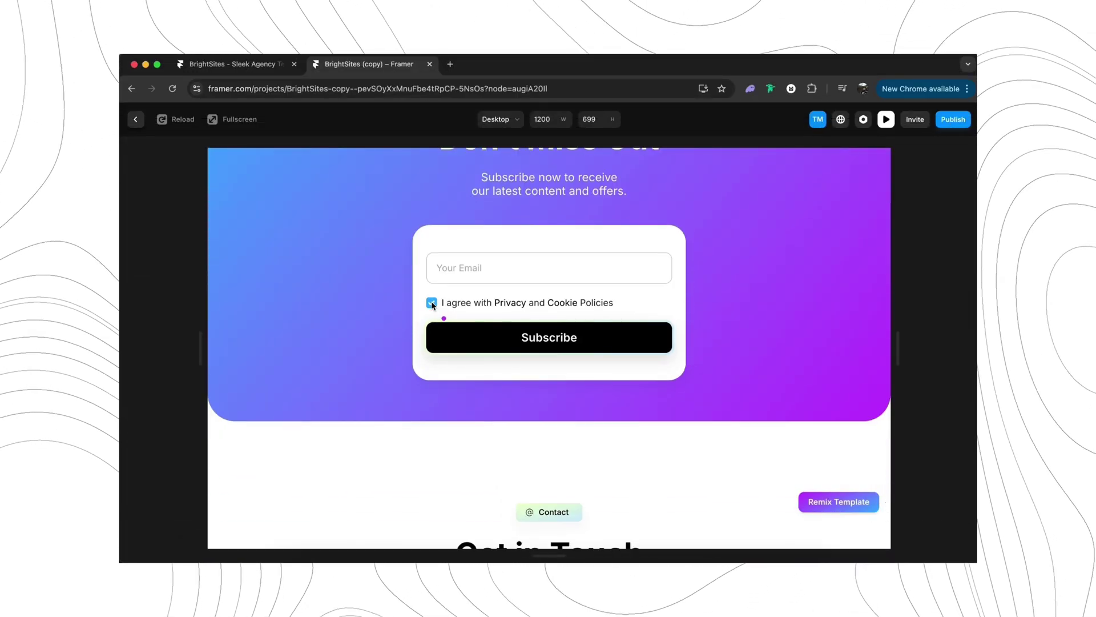
left_click(489, 262)
left_click(551, 340)
scroll(544, 341, "down", 5)
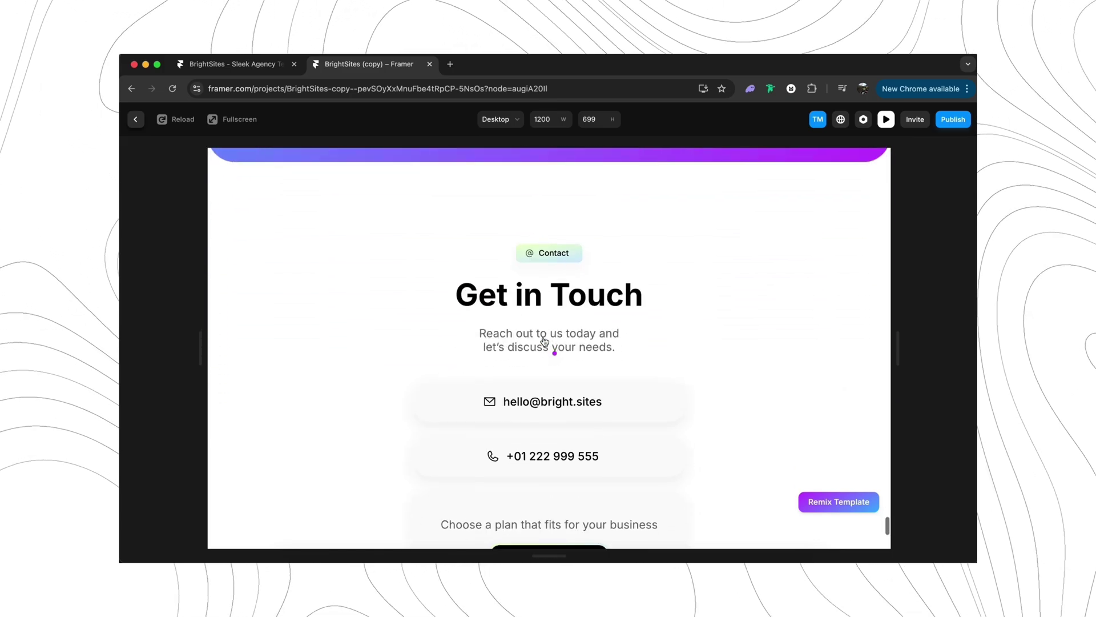
scroll(544, 341, "down", 3)
scroll(544, 334, "up", 3)
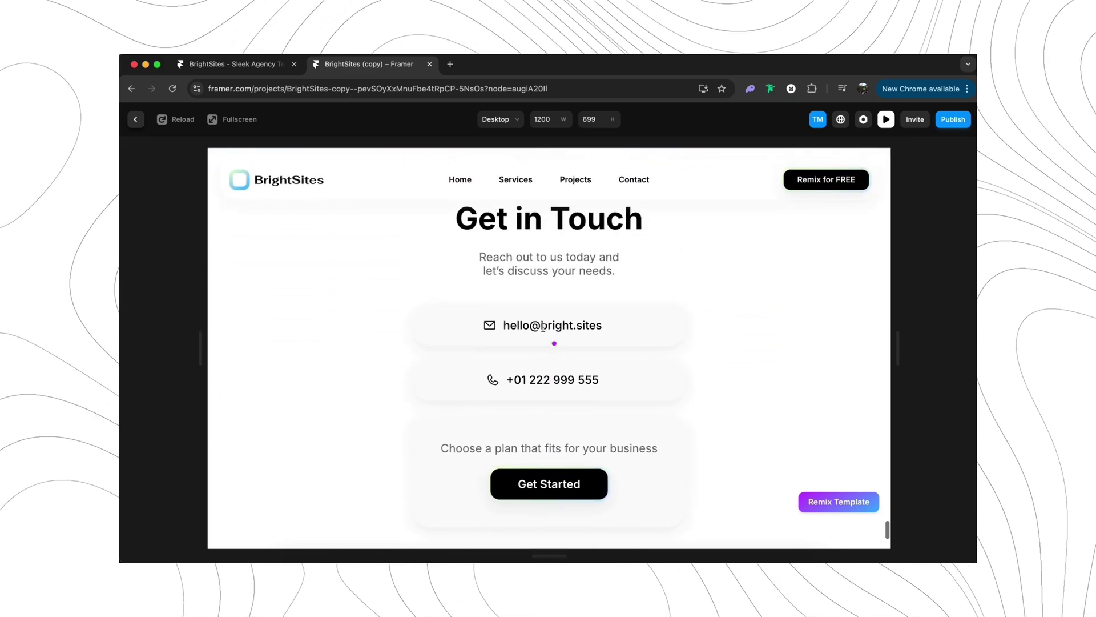
scroll(543, 327, "up", 1)
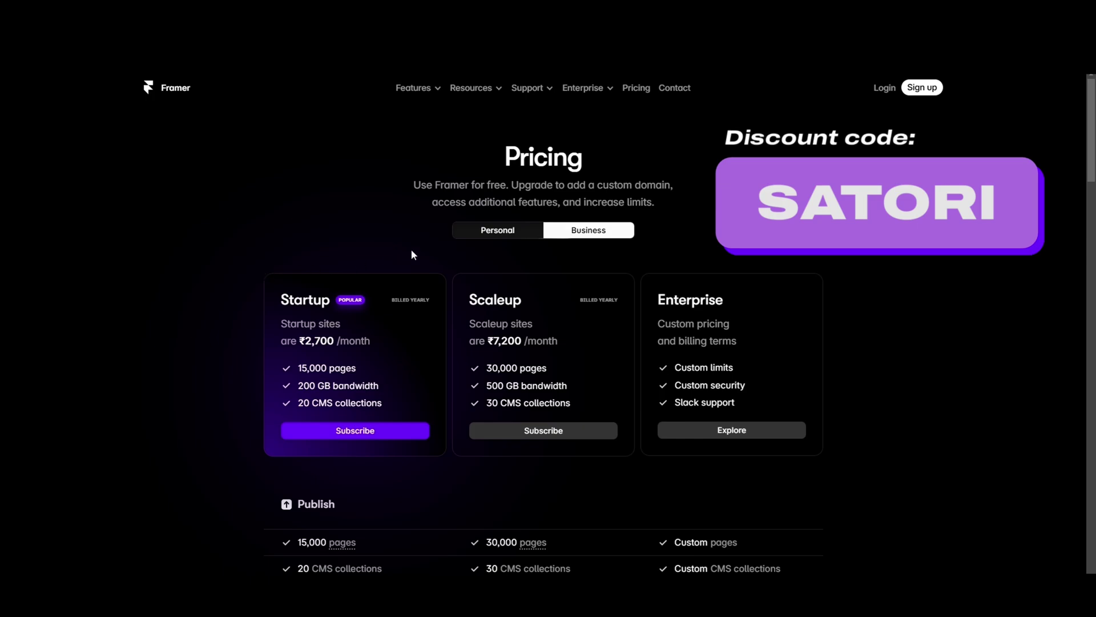
Step: Switch the pricing toggle to Personal to list the Mini, Basic and Pro plans
left_click(474, 235)
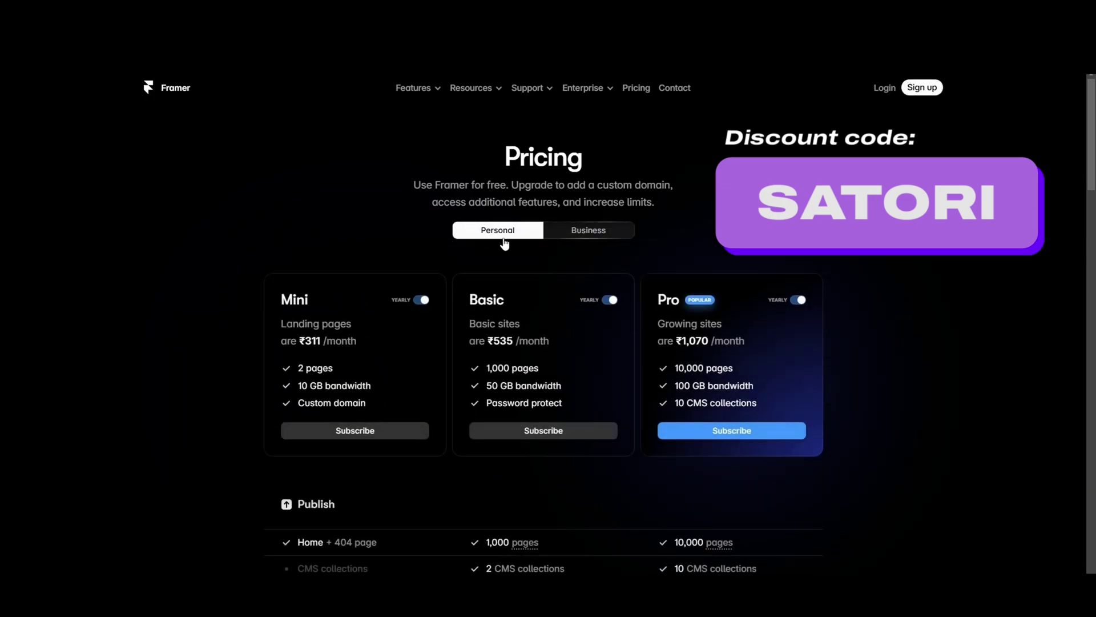